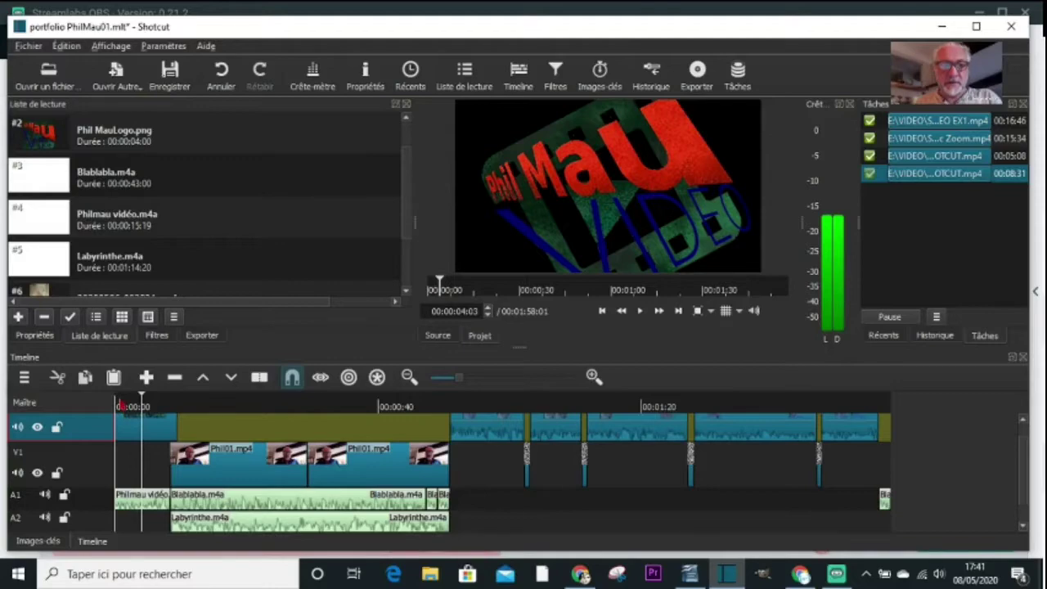
Scrub through the opening logo animation and view the filters applied to Phil MauLogo.png
click(120, 406)
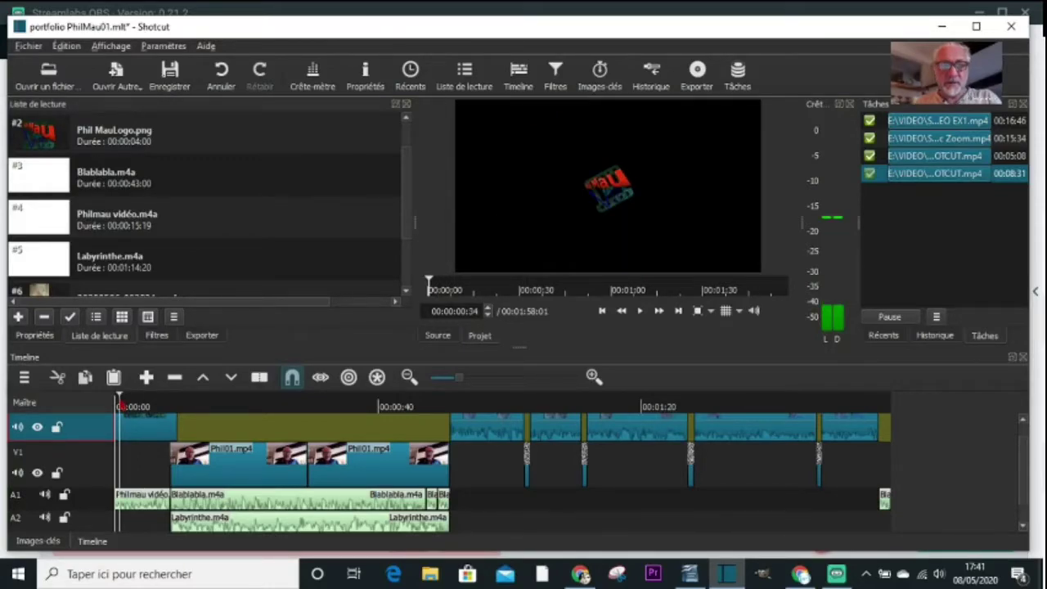
drag(120, 406, 170, 407)
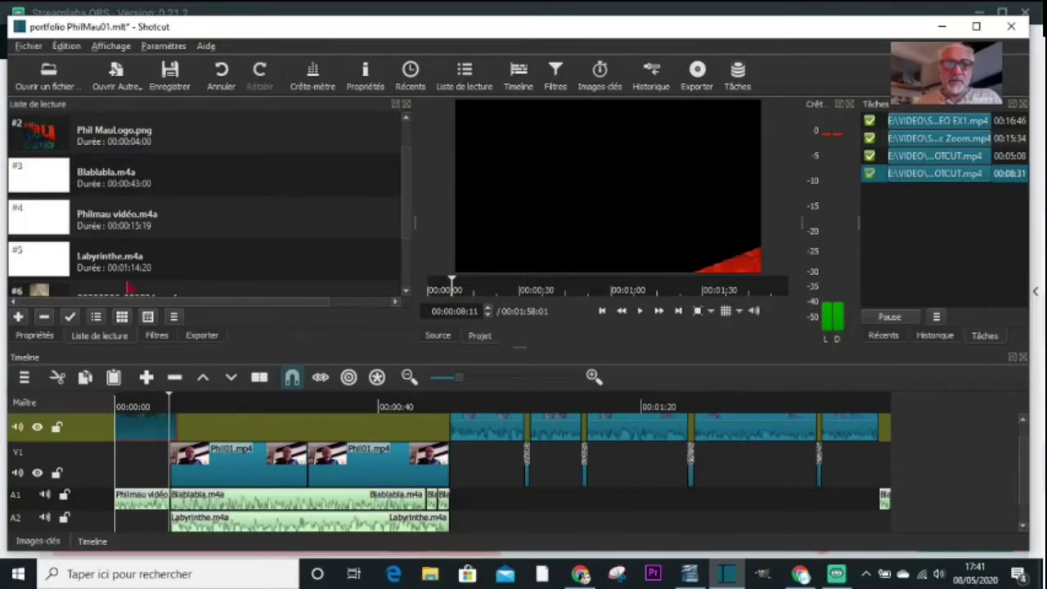
click(158, 337)
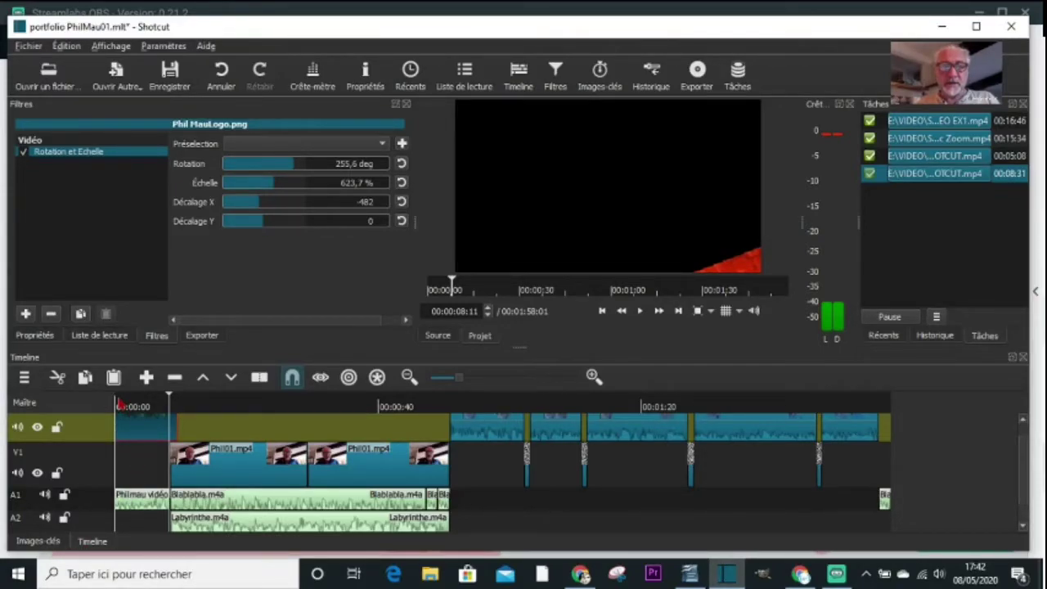
click(121, 405)
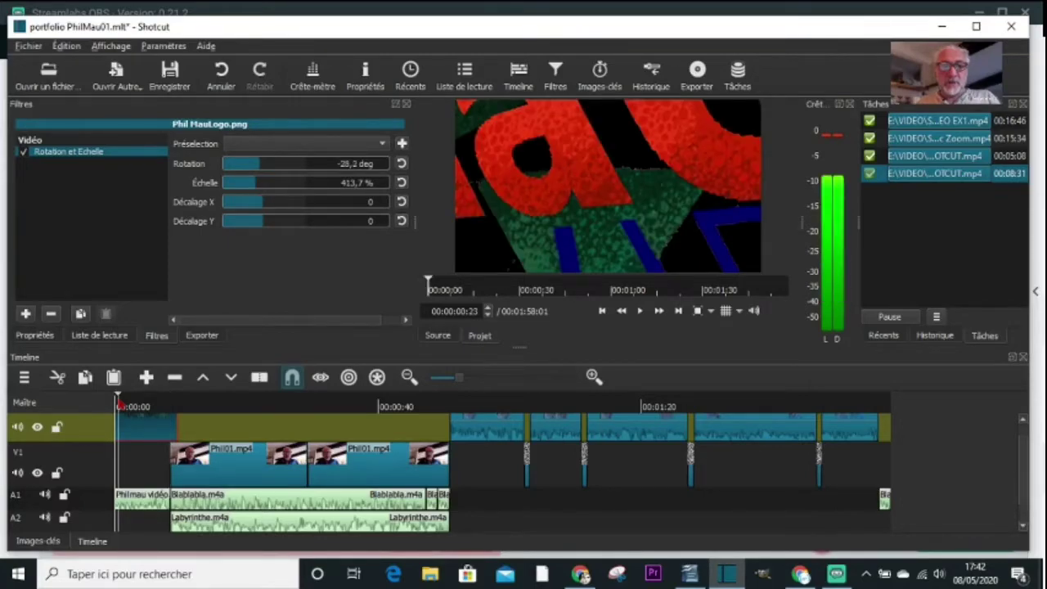
Examine the logo's Rotation et Echelle keyframes, scrubbing through the first scale keyframes to see the zoom pulses
click(41, 544)
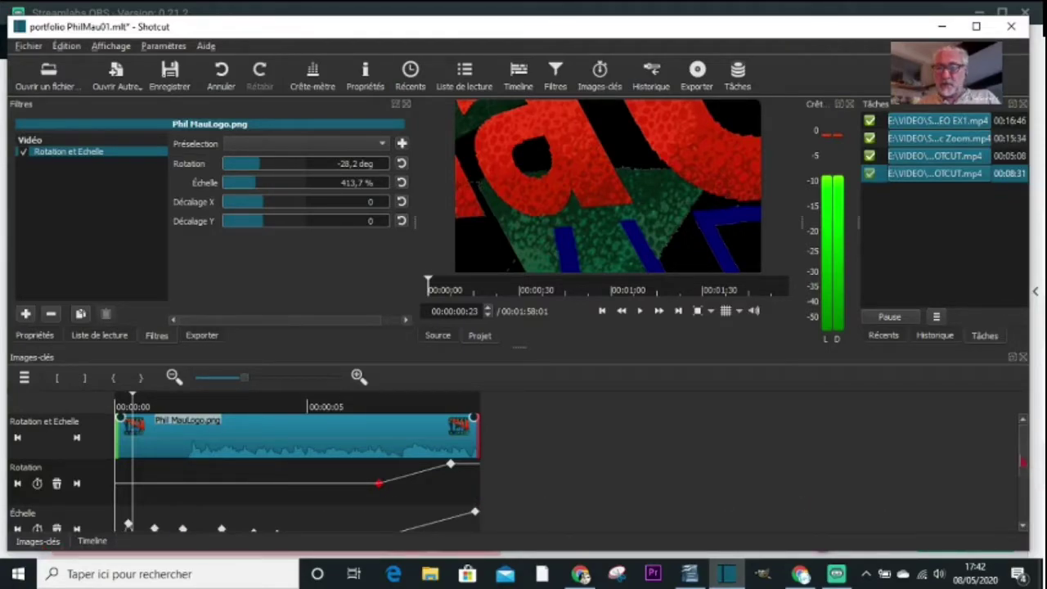
scroll(1023, 484, down, 3)
scroll(1023, 484, up, 3)
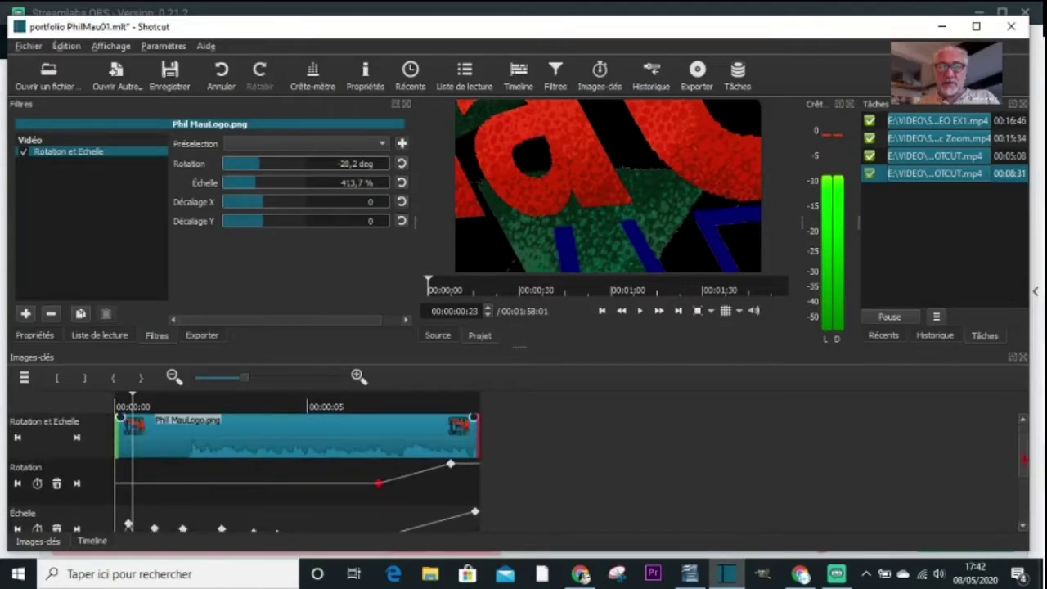
scroll(1022, 484, down, 4)
scroll(1023, 482, up, 1)
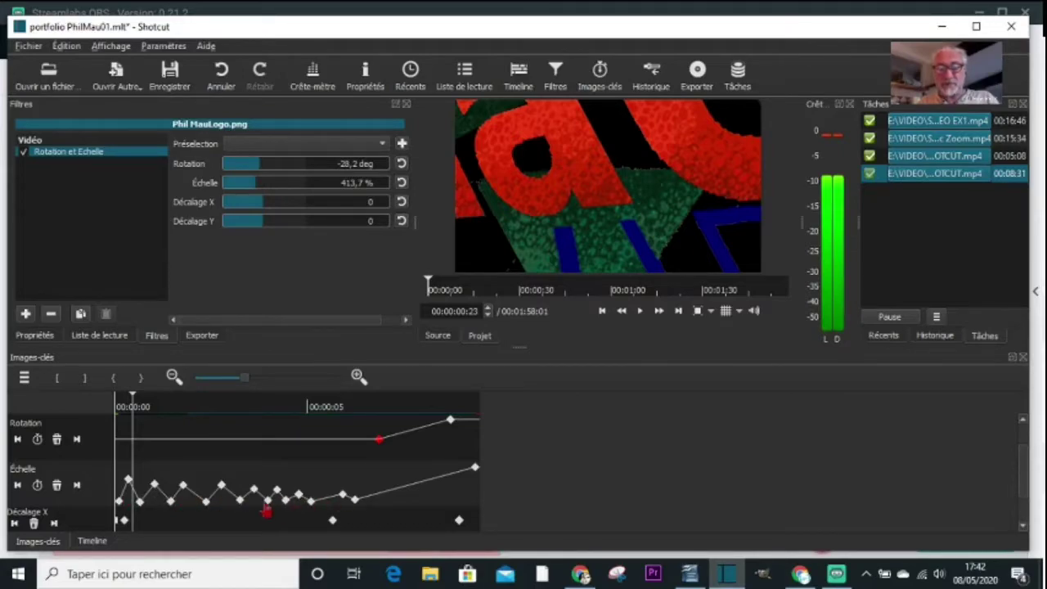
click(122, 406)
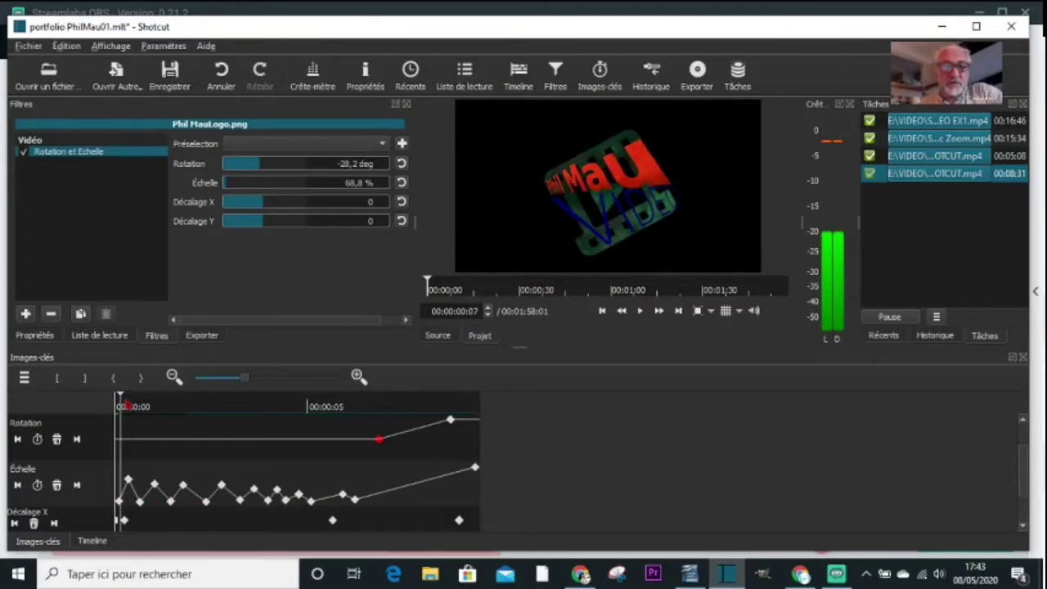
drag(123, 406, 165, 405)
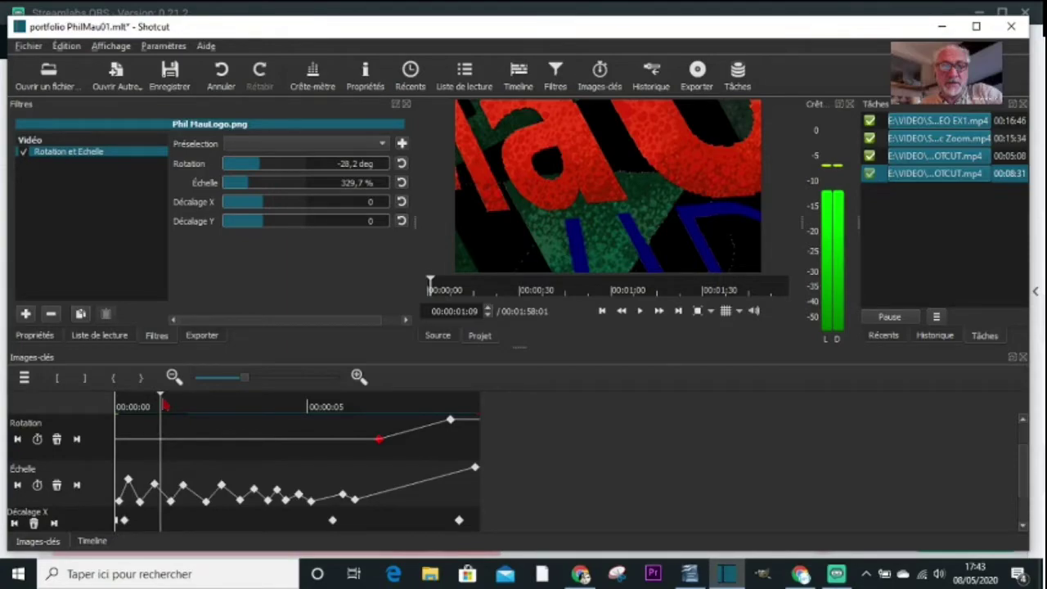
Add a rotation keyframe of 54.2 degrees at 00:00:03:41 on the logo and preview the frames before it
drag(165, 404, 255, 417)
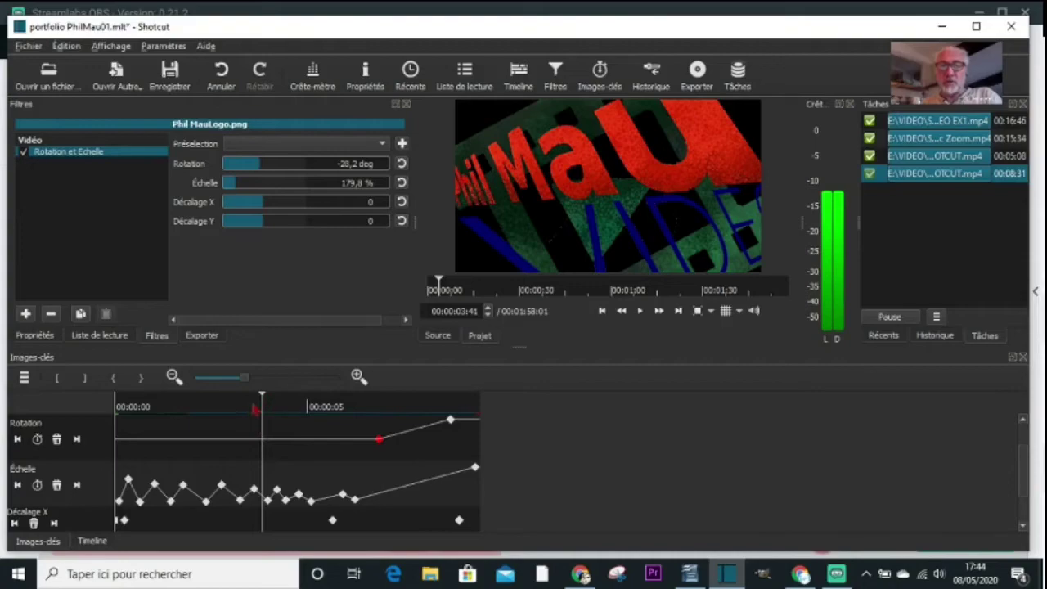
click(261, 169)
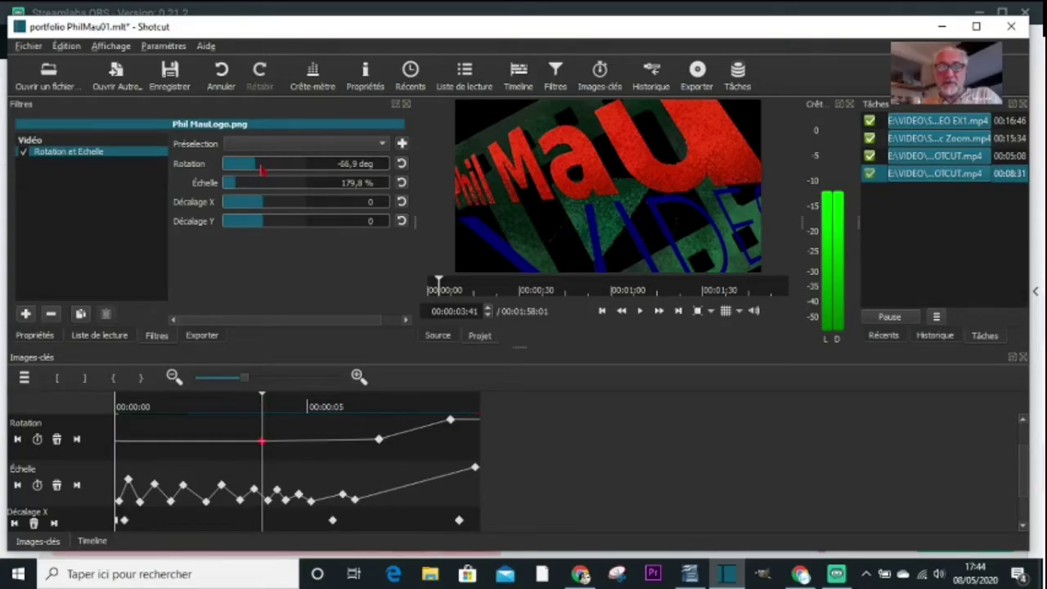
drag(261, 168, 276, 170)
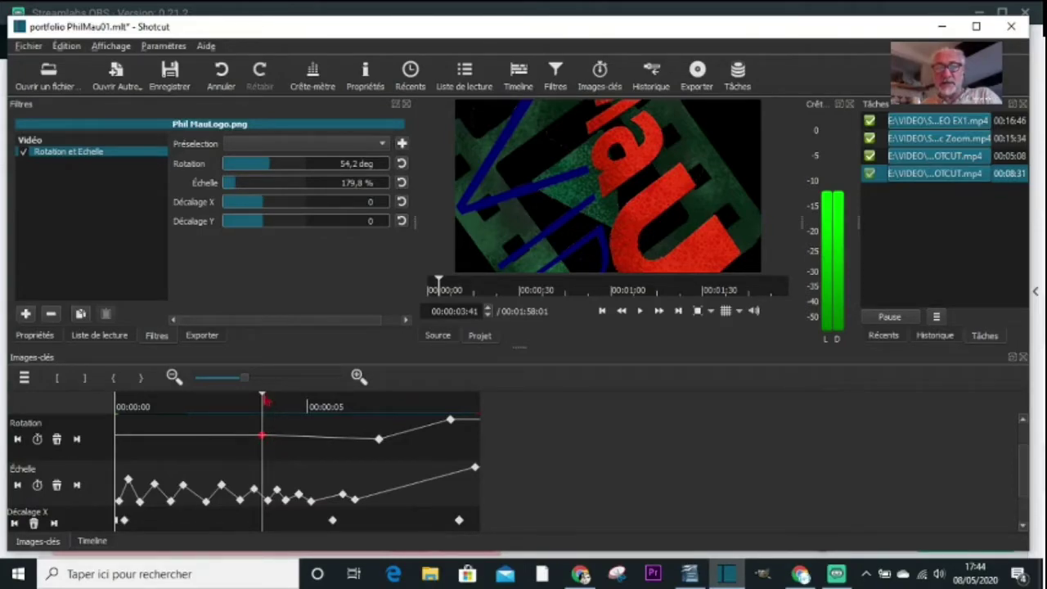
click(254, 399)
drag(253, 399, 235, 399)
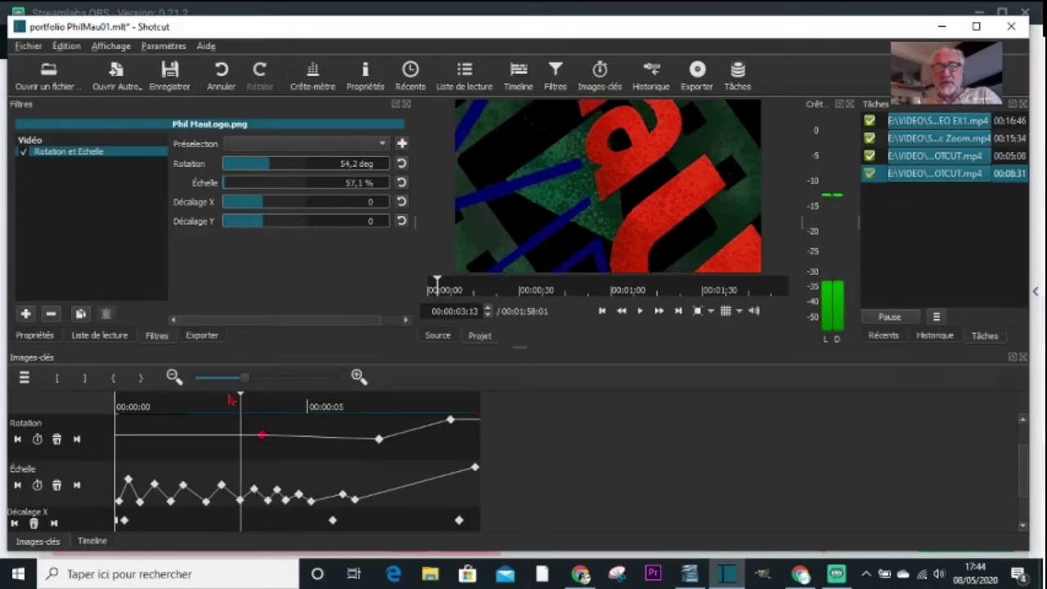
click(219, 399)
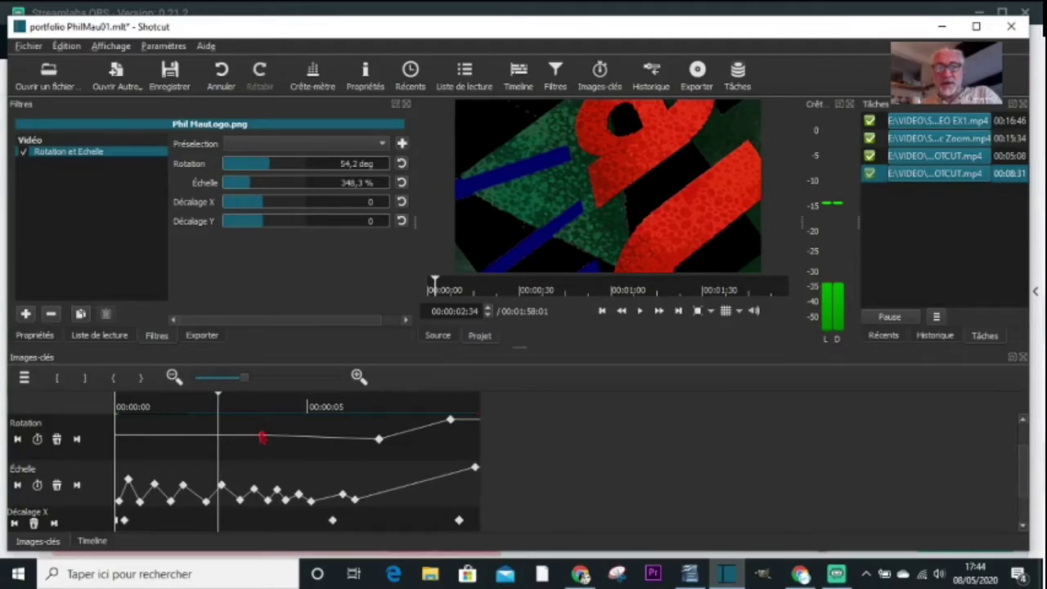
Shift the added rotation keyframe along its curve, lower its value, and delete it
mouse_move(262, 441)
mouse_down()
mouse_move(260, 450)
mouse_move(260, 440)
mouse_up()
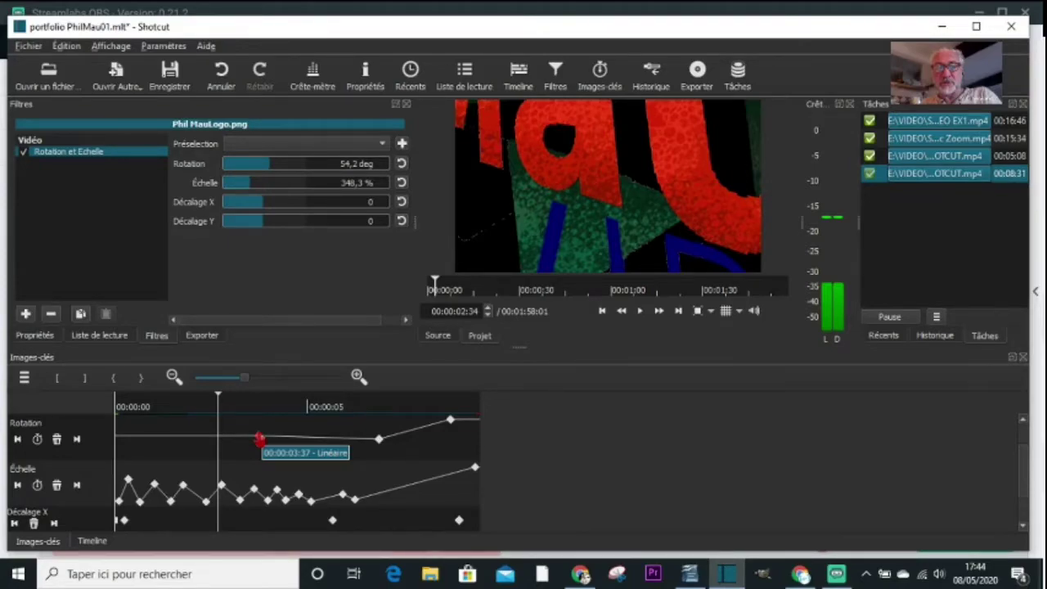
drag(260, 440, 260, 457)
key(Delete)
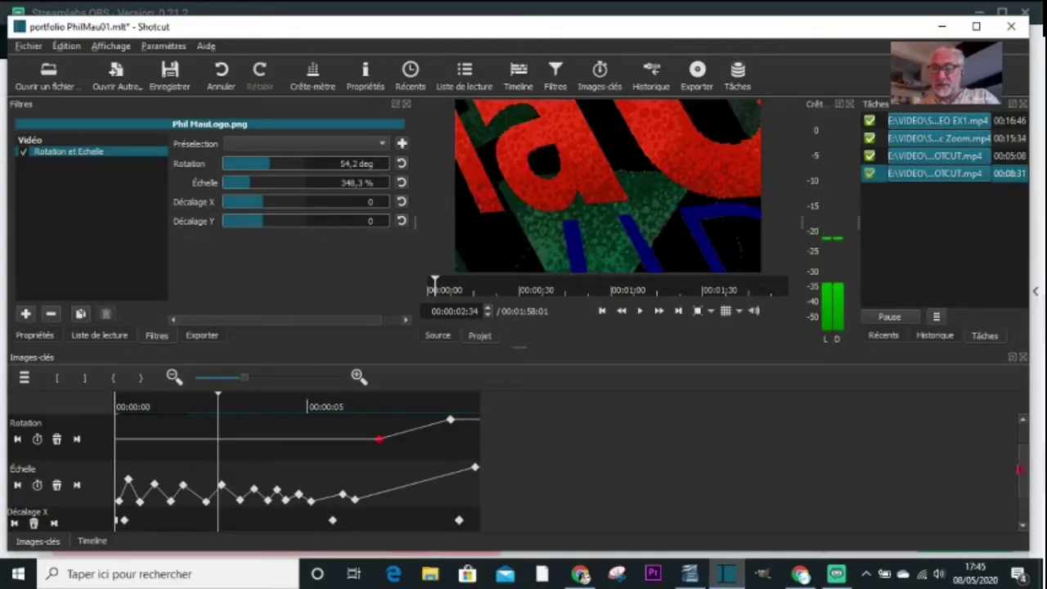
Review all of the logo's keyframe tracks, from rotation and scale down to Décalage X and Décalage Y
scroll(297, 470, down, 1)
scroll(297, 471, up, 2)
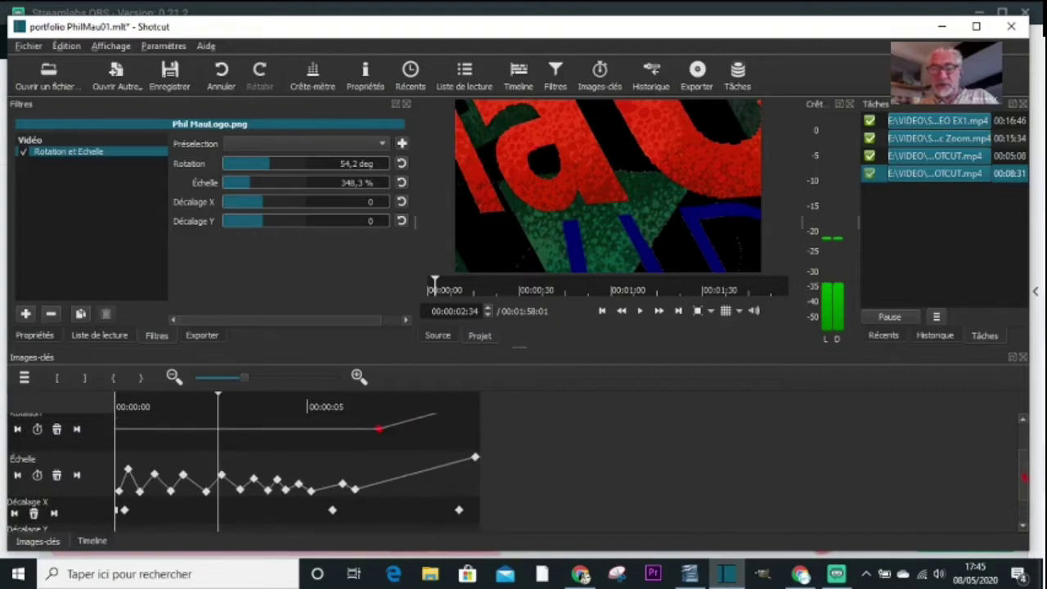
scroll(298, 470, down, 3)
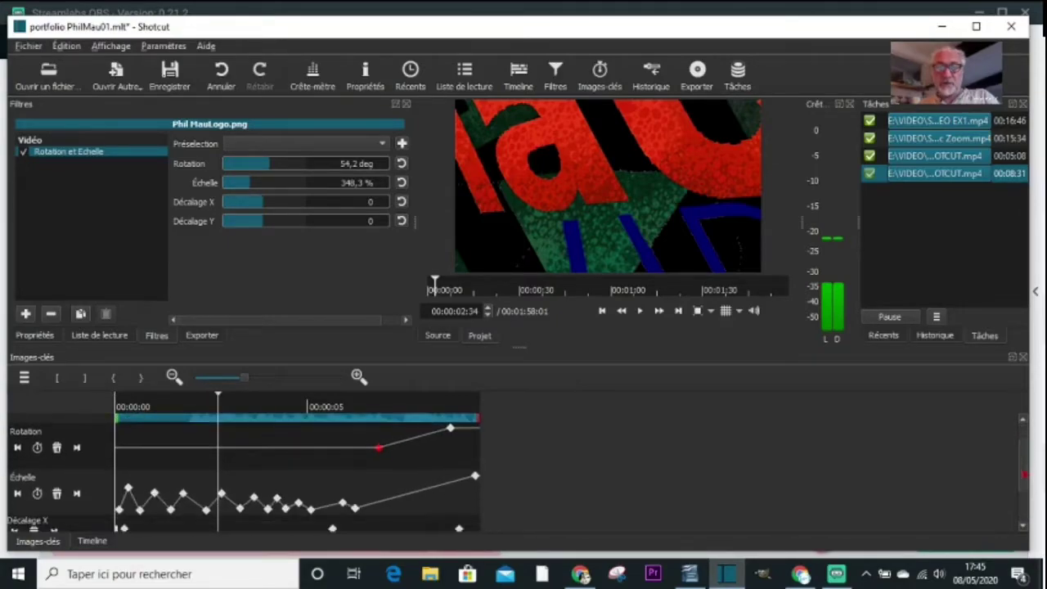
drag(1024, 488, 1024, 504)
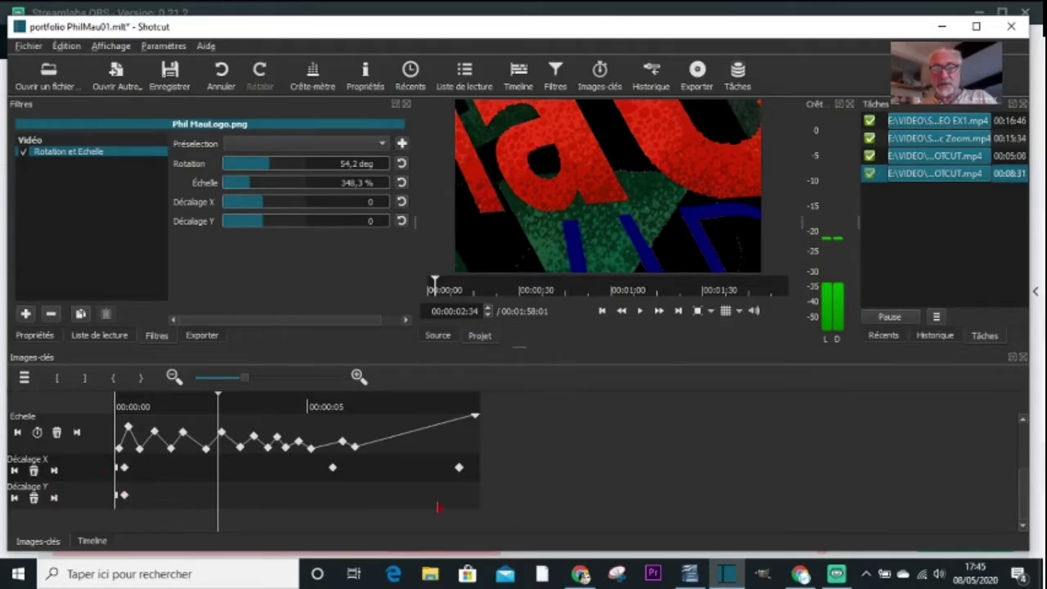
scroll(303, 467, up, 3)
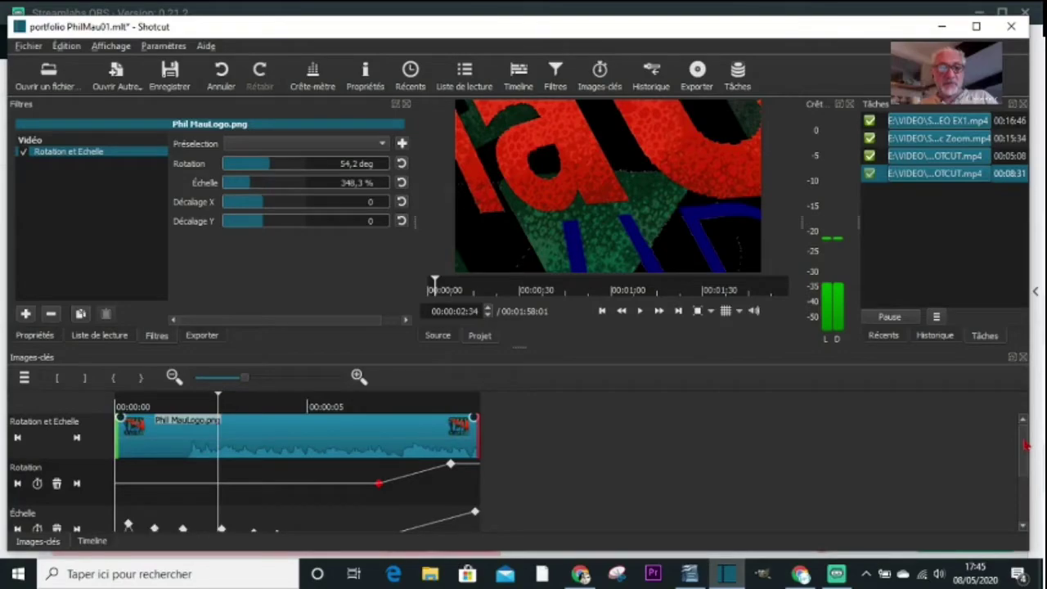
scroll(1025, 447, down, 2)
scroll(1025, 453, up, 2)
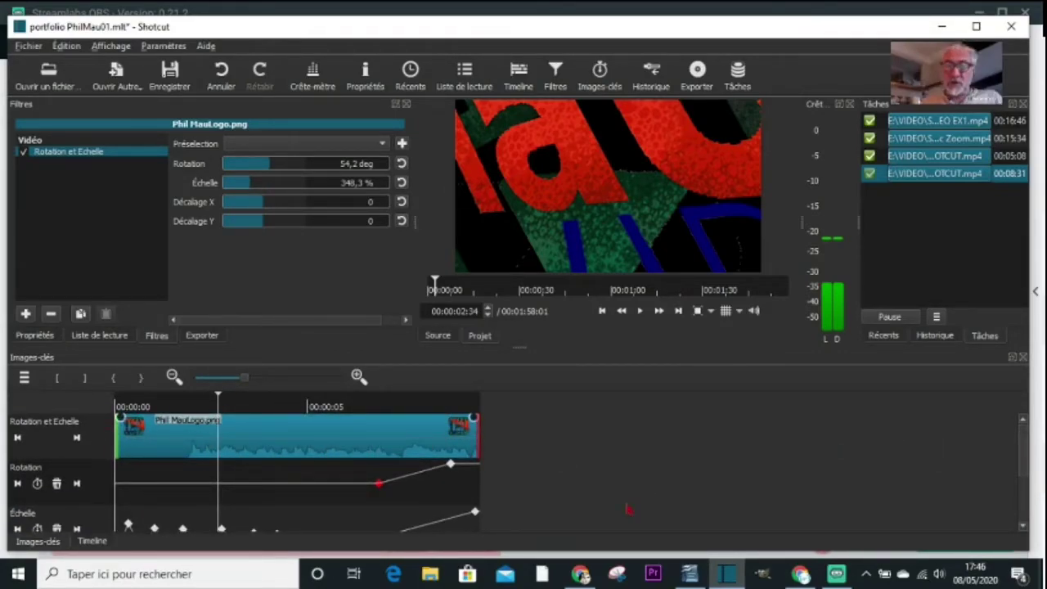
Return to the timeline and compare the second 20200506_092831.mp4 clip with its Esquisser filter disabled and enabled
click(90, 541)
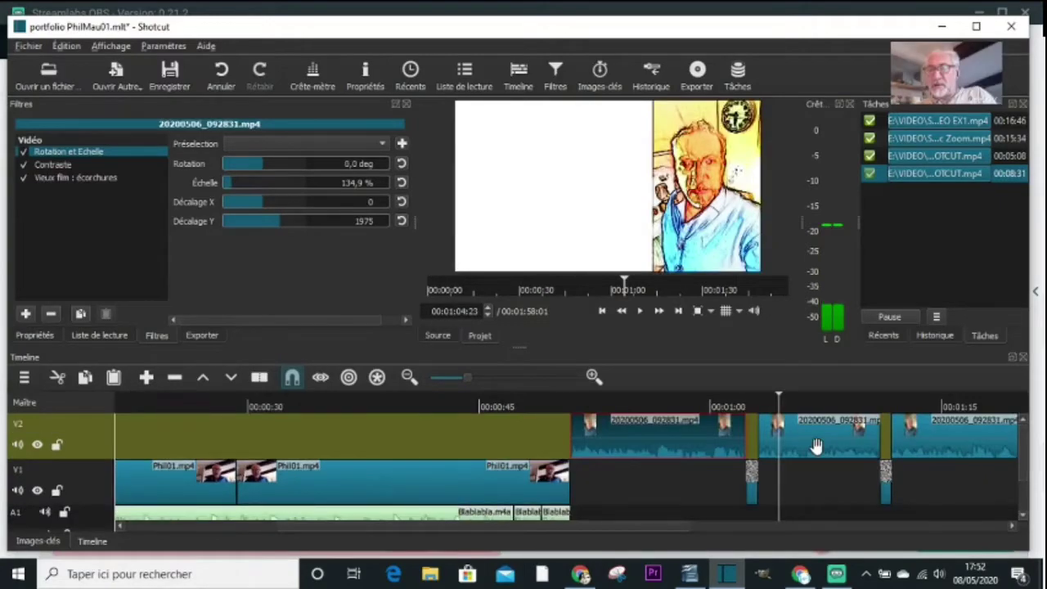
click(805, 429)
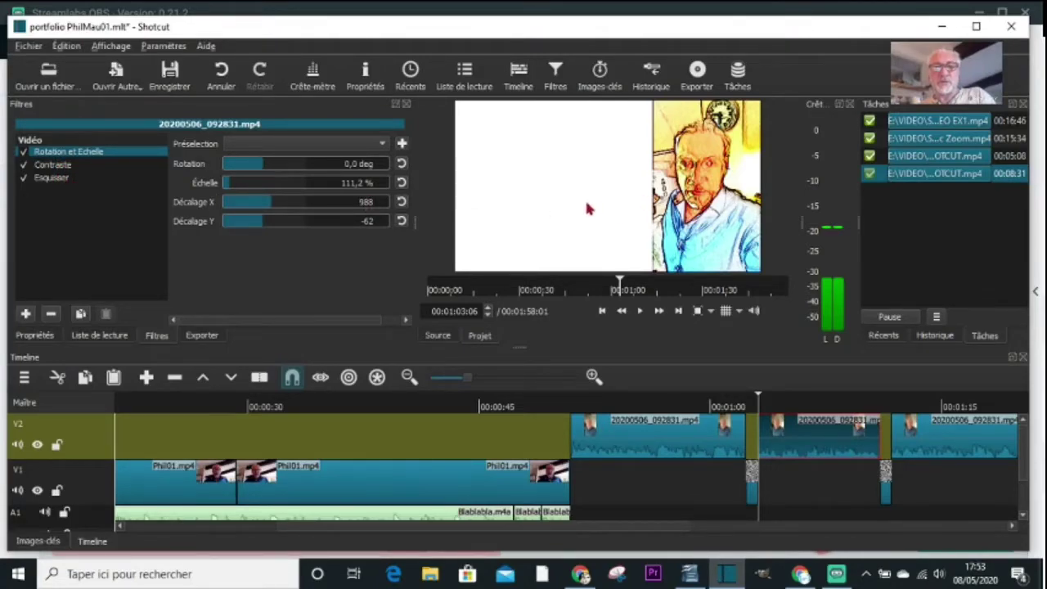
click(50, 178)
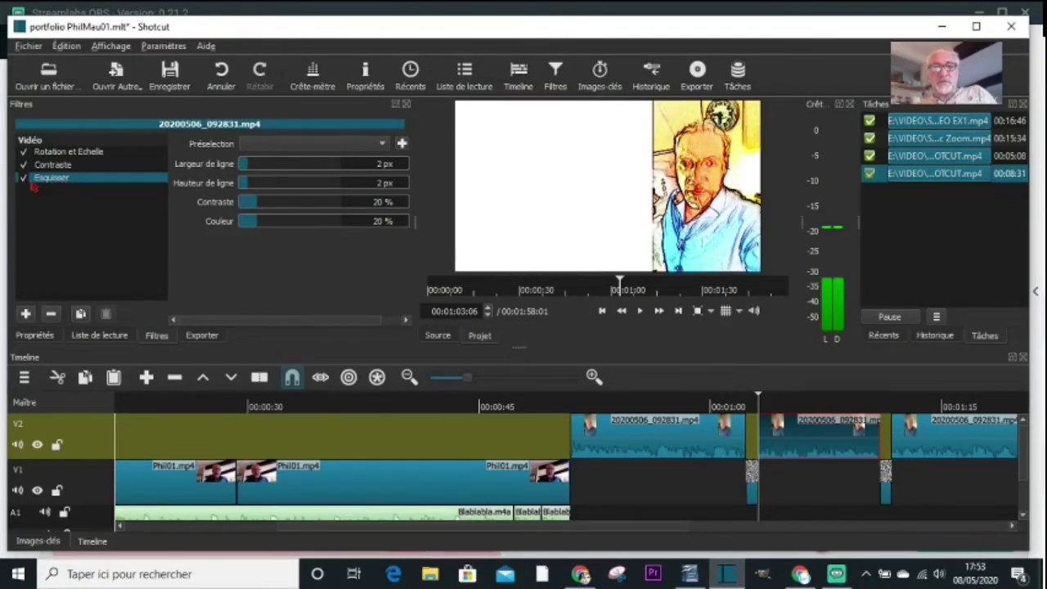
click(25, 182)
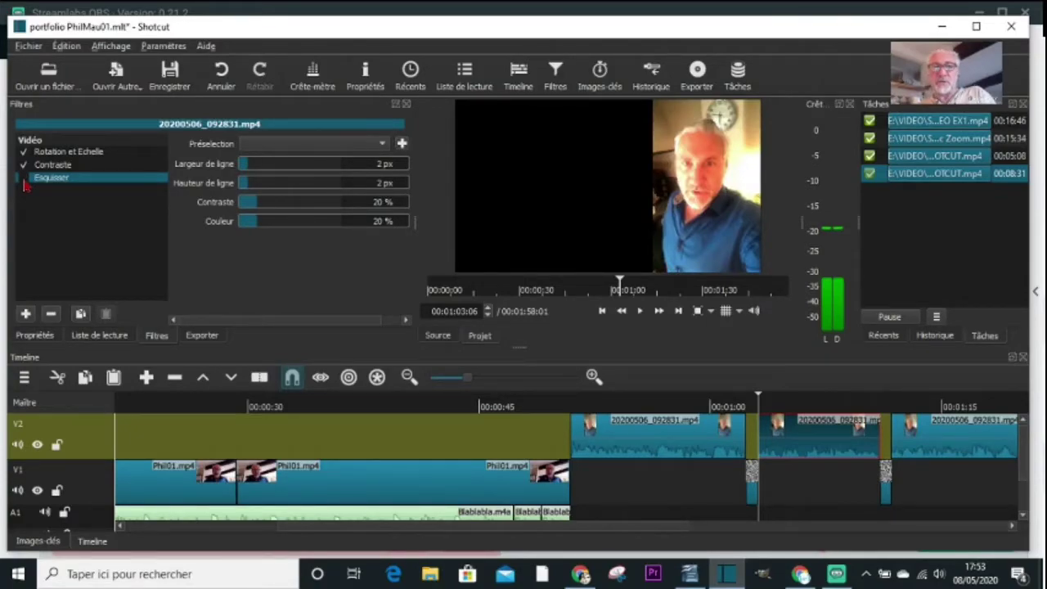
click(23, 178)
Preview frames of the following effect clips on V2, including the rotating posterized clip and the final Vertigo clip
click(836, 406)
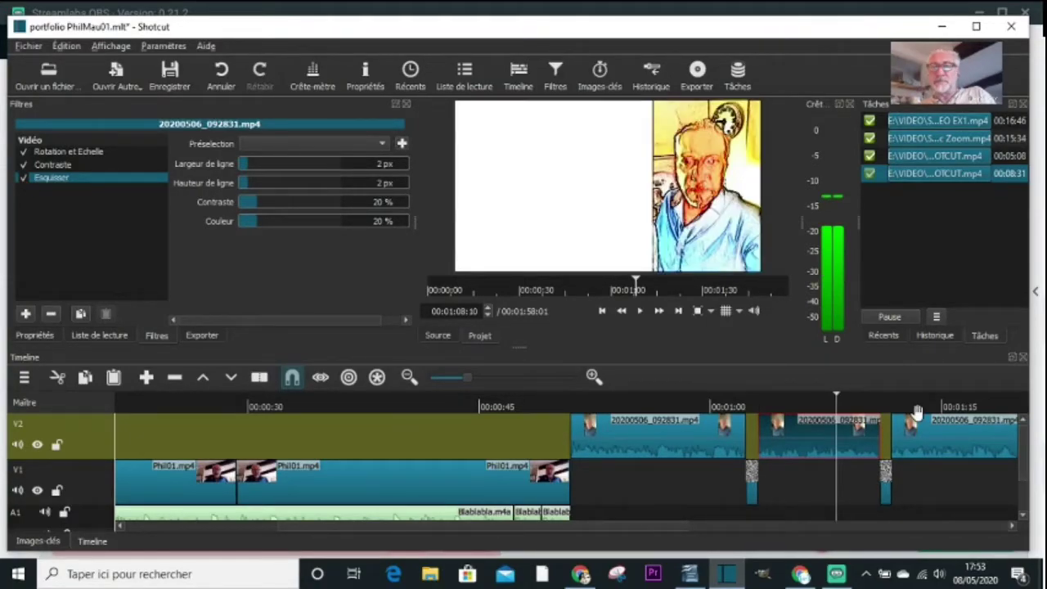
click(917, 406)
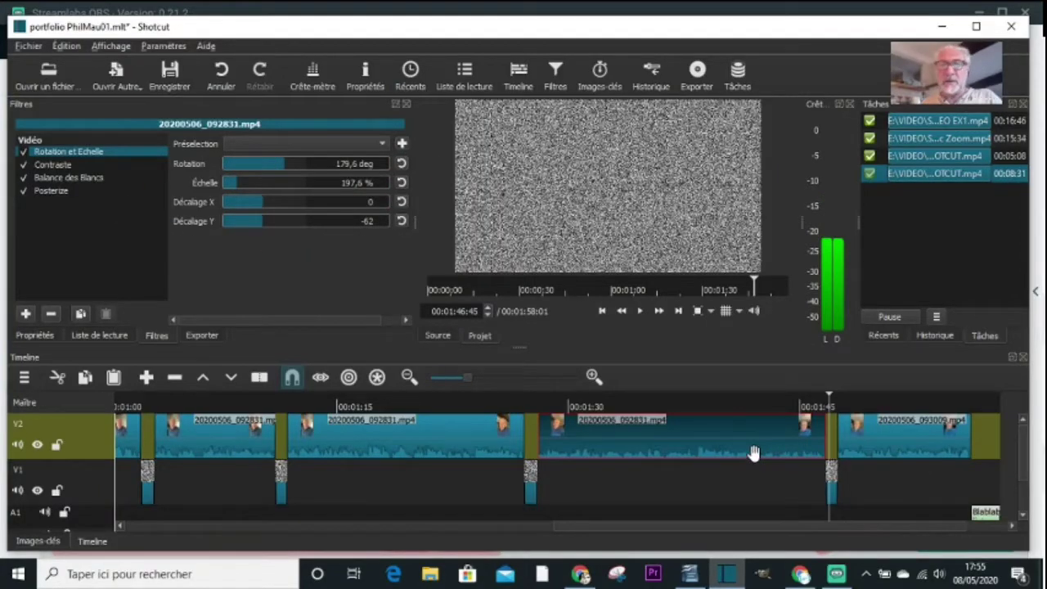
click(733, 406)
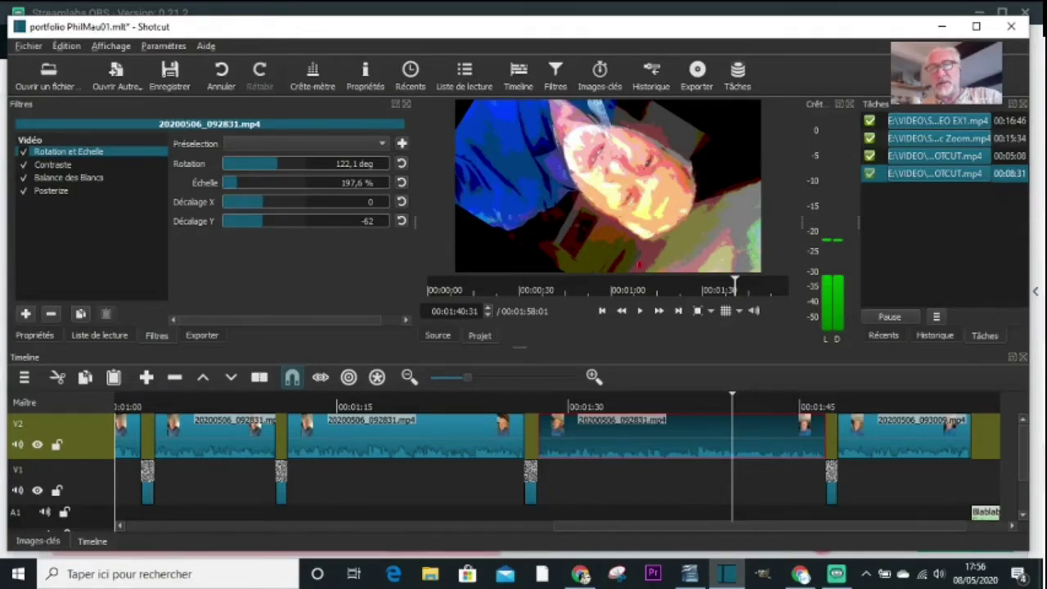
click(908, 406)
click(864, 407)
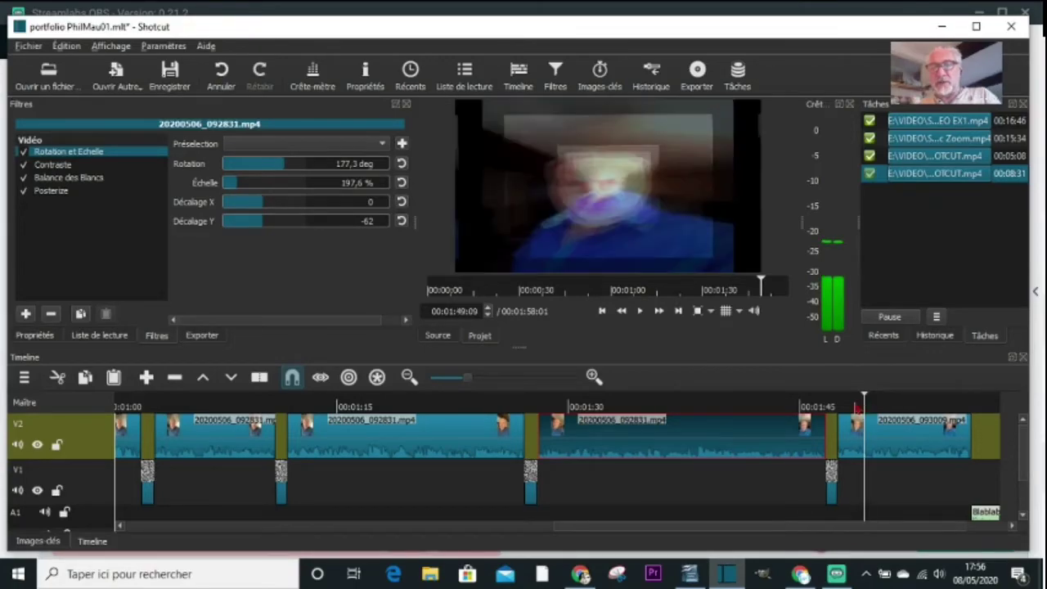
click(853, 407)
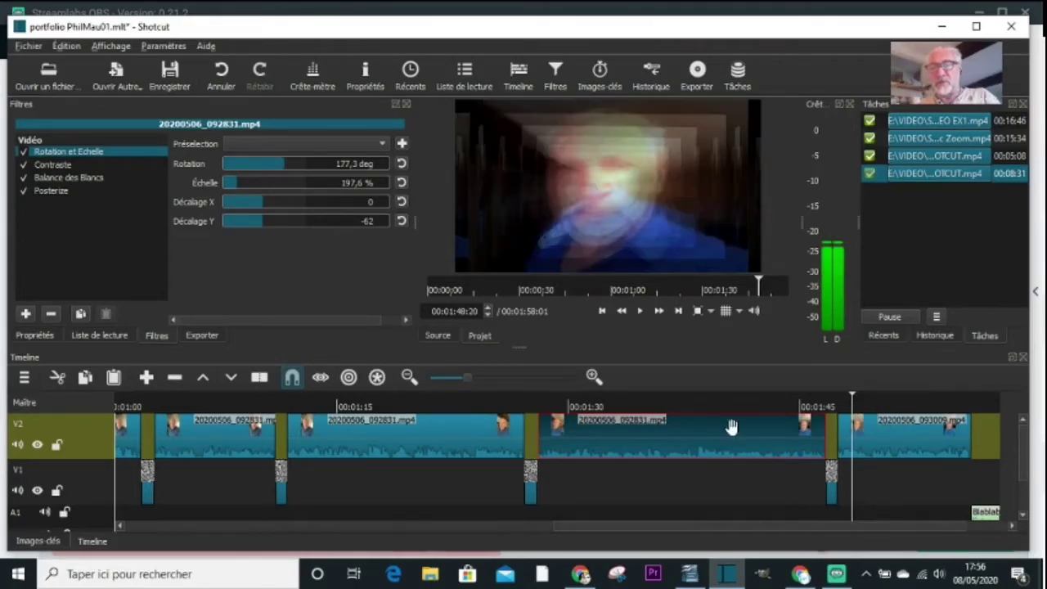
Select the 20200506_093009.mp4 clip and compare its image with the Vertigo filter disabled and enabled
click(890, 444)
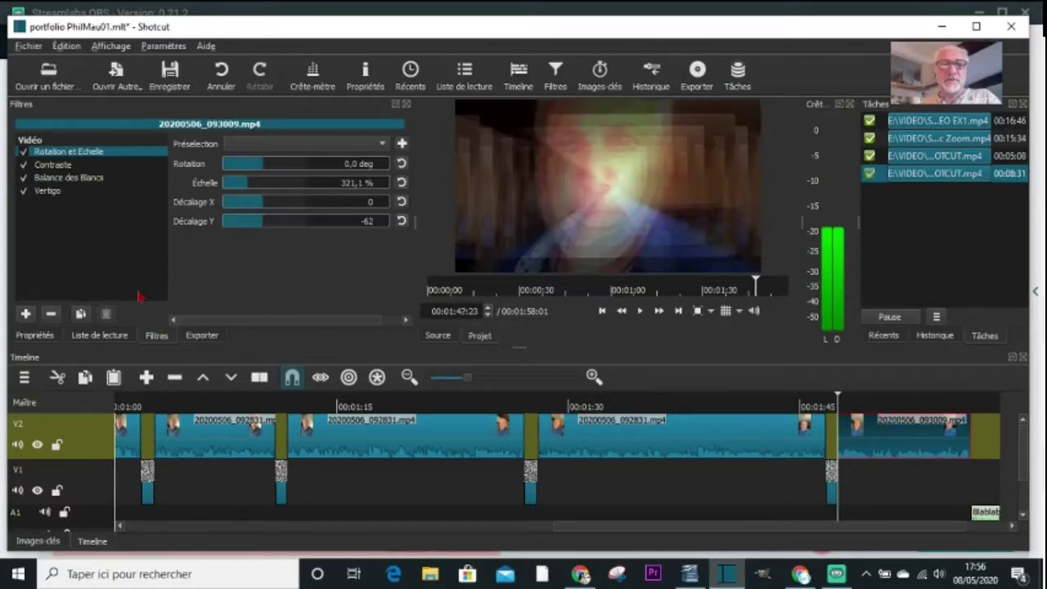
click(24, 193)
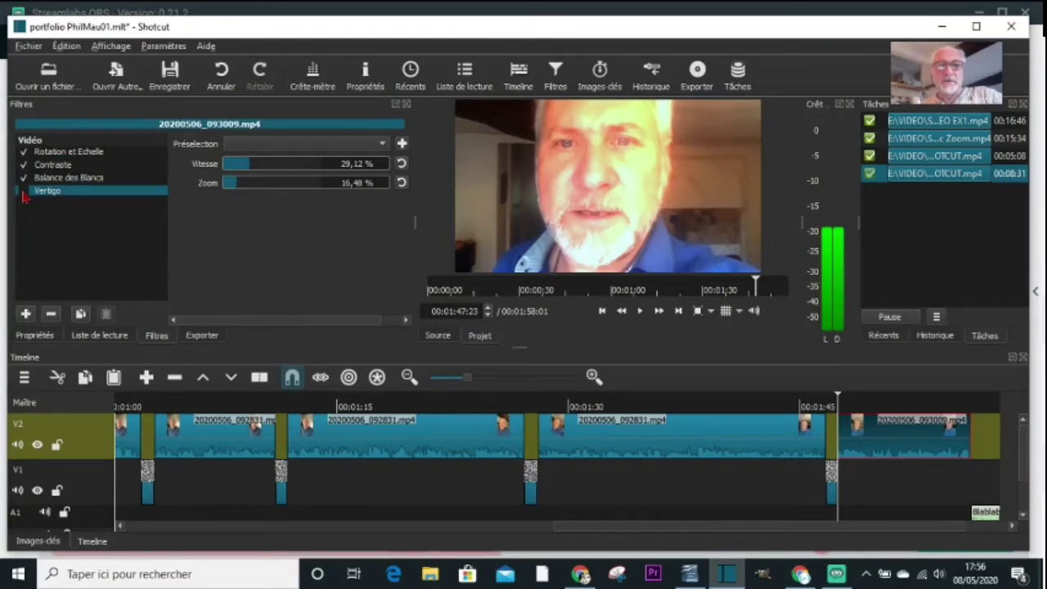
click(23, 192)
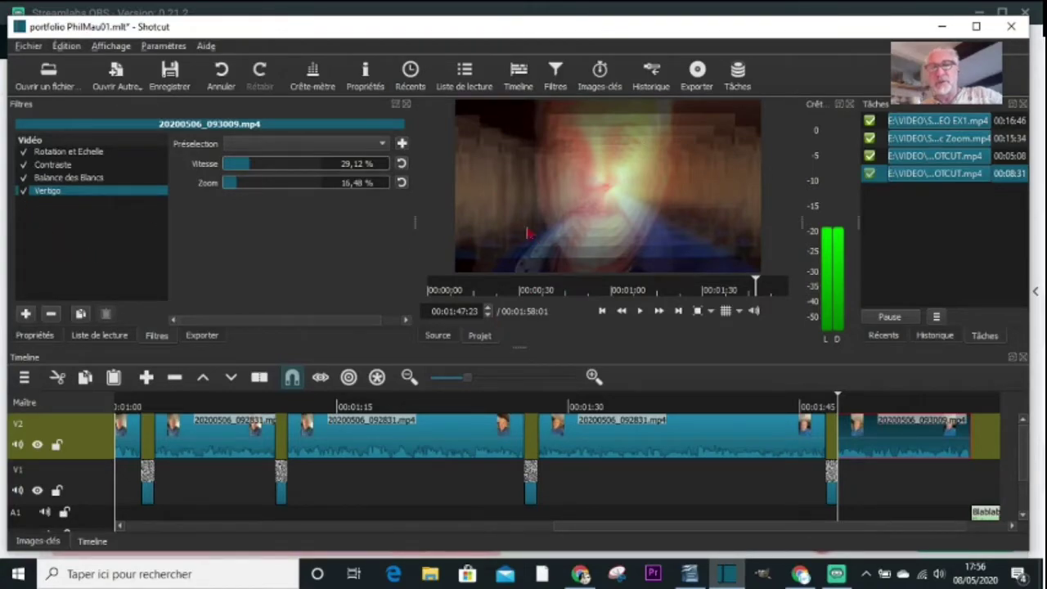
Play the opening of the 20200506_093009.mp4 clip to view the Vertigo effect in motion
key(space)
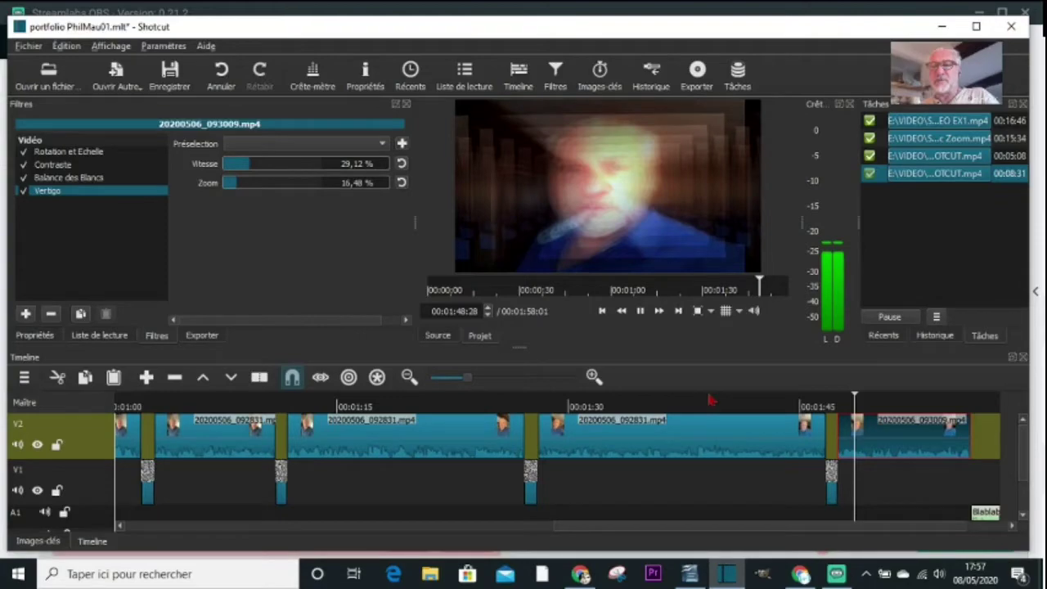
key(space)
click(857, 402)
key(space)
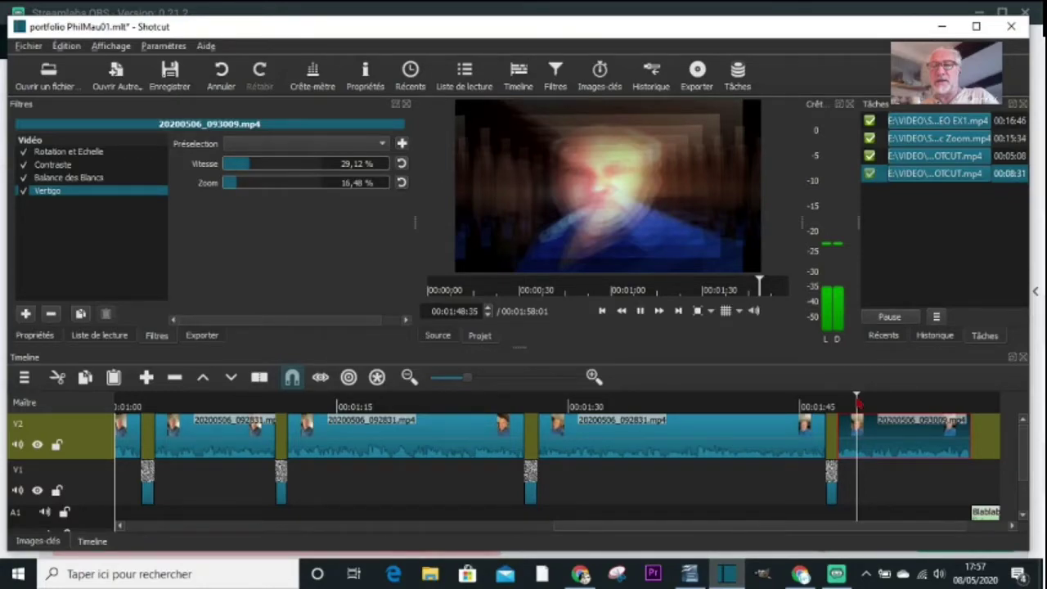
Pause playback and preview two more frames of the Phil01.mp4 footage on V1 to examine its Glitch effect
key(space)
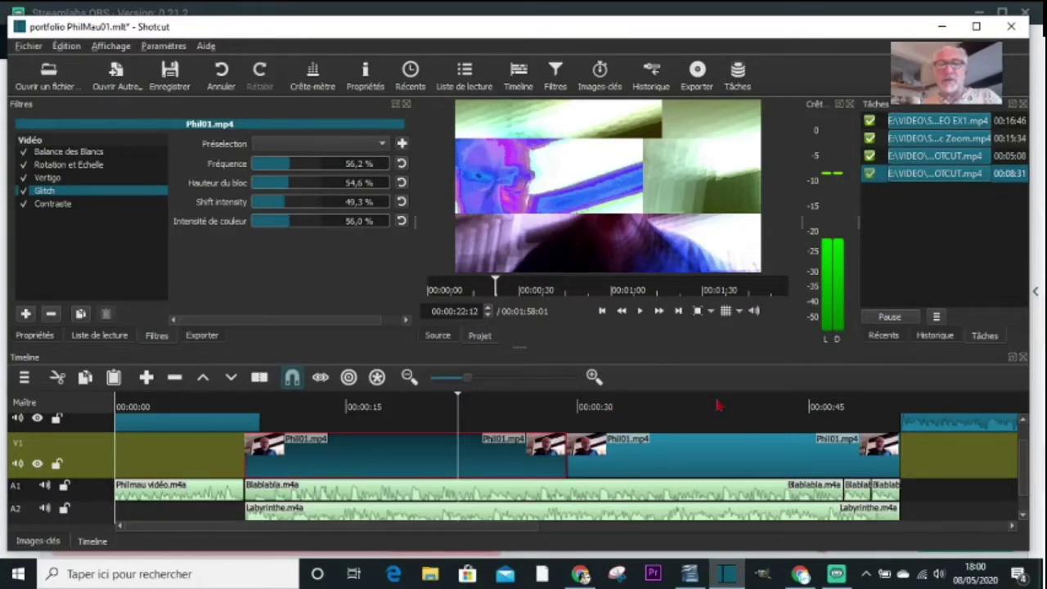
click(522, 408)
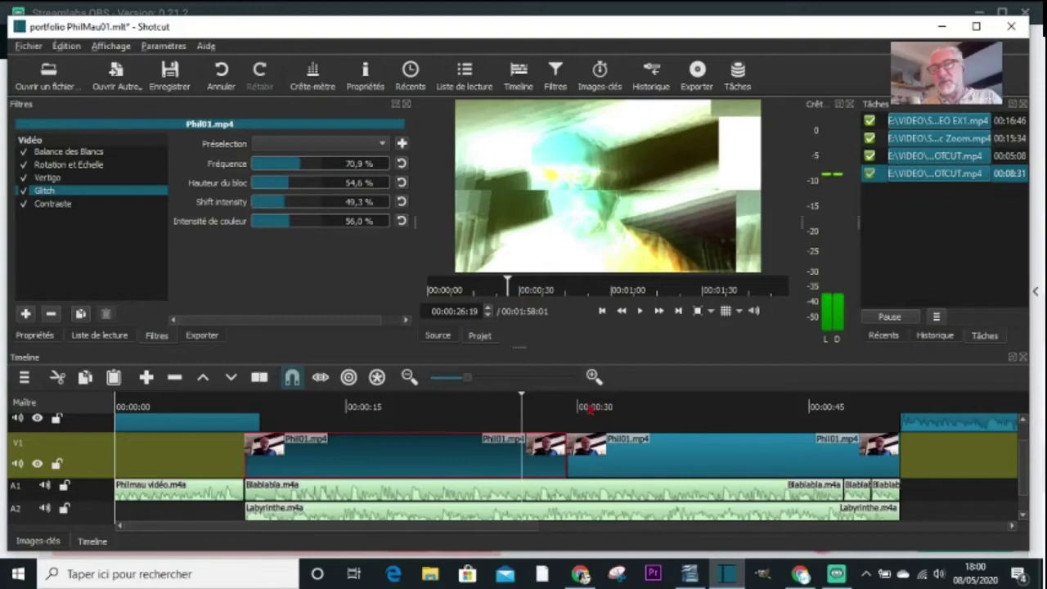
click(592, 406)
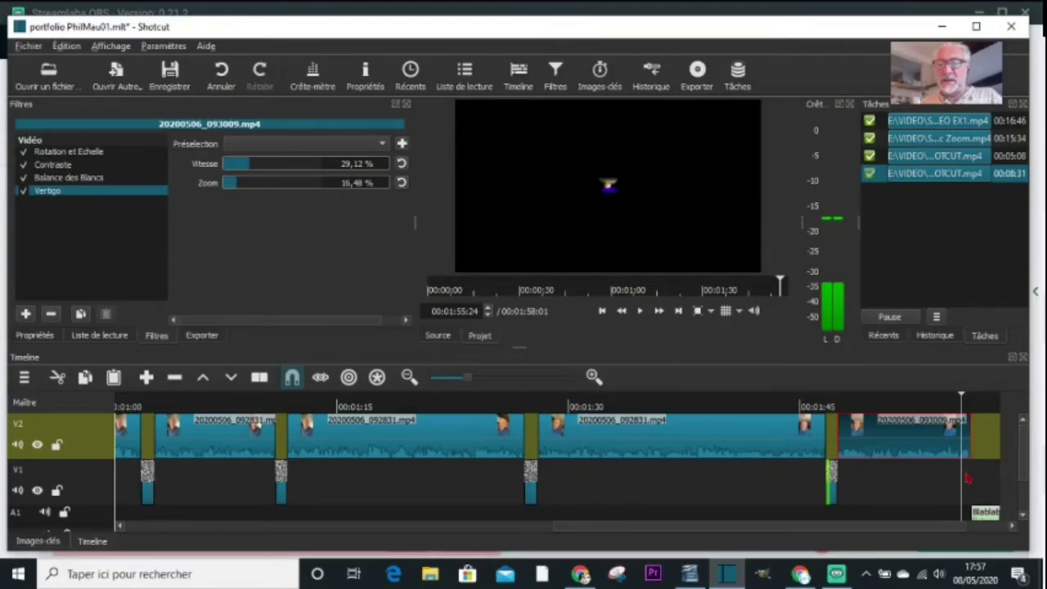
Try detaching the audio of the rotated, posterized 20200506_092831.mp4 clip on V2, and undo the detachment
scroll(162, 488, left, 5)
scroll(162, 489, down, 1)
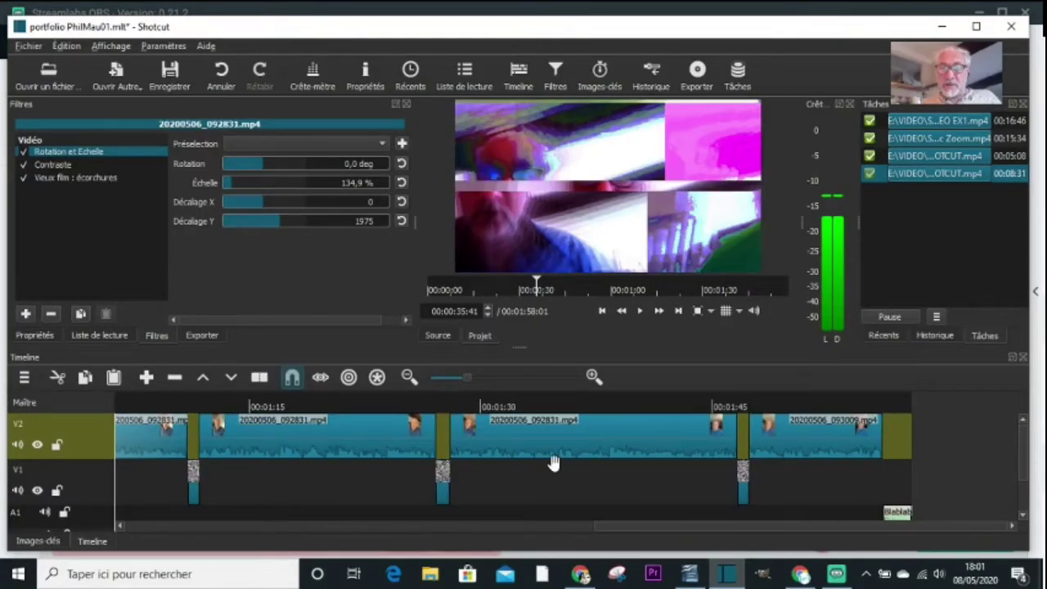
scroll(588, 435, left, 3)
right_click(609, 430)
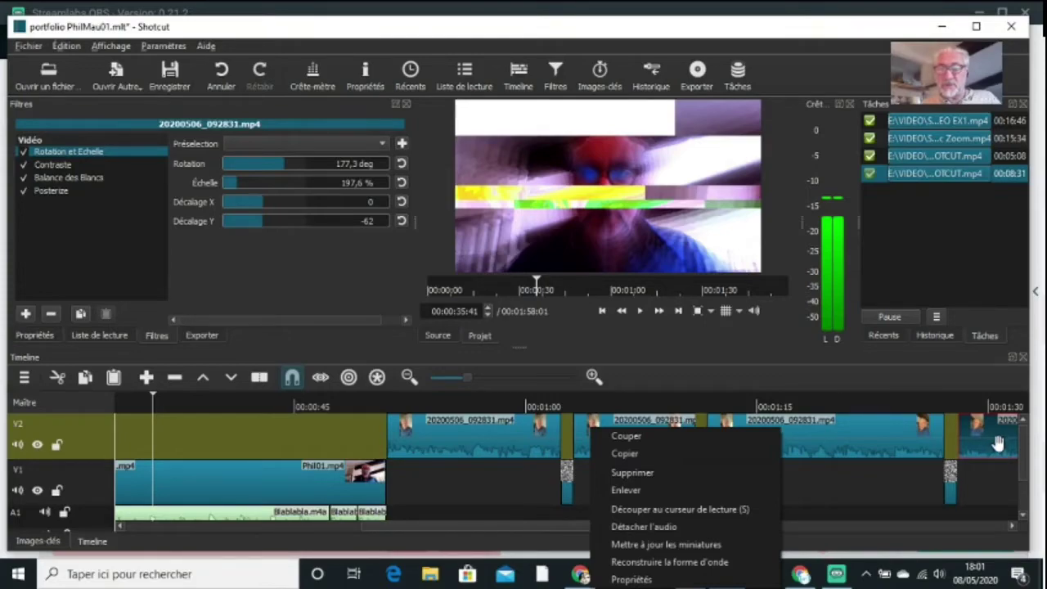
click(646, 527)
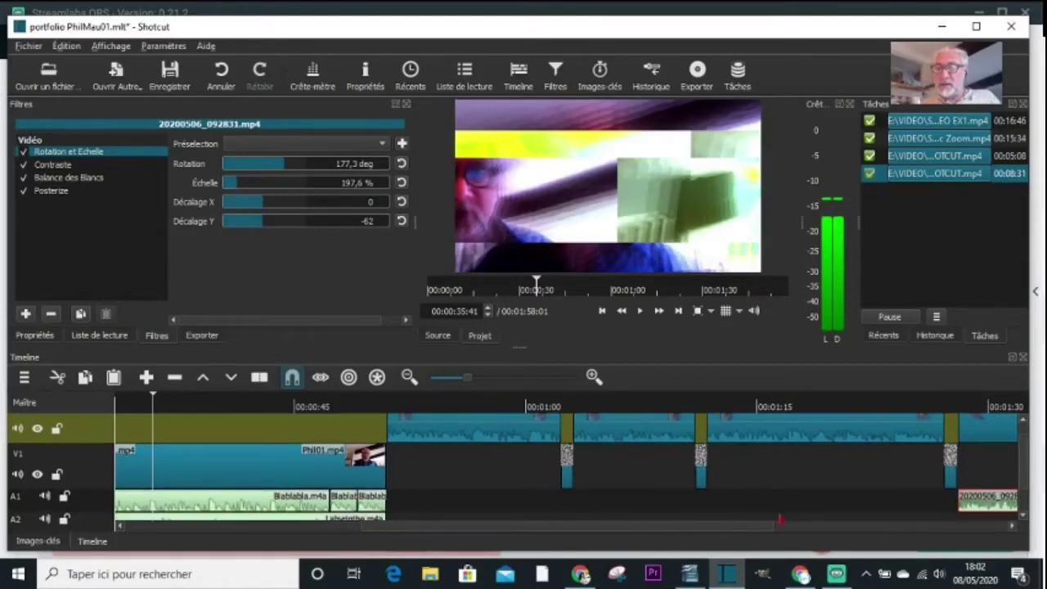
drag(757, 531, 896, 531)
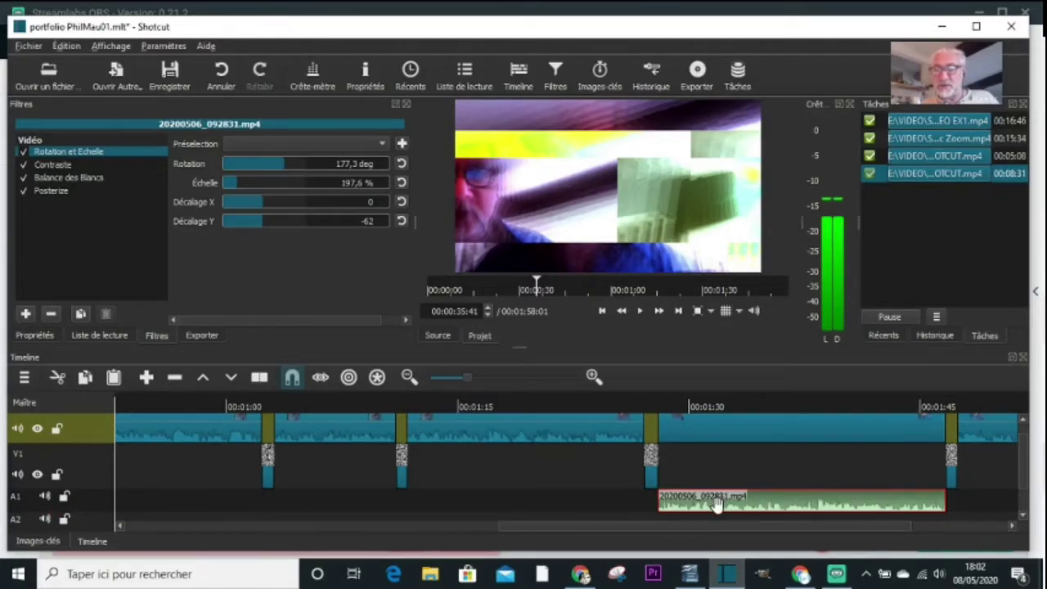
key(ctrl+z)
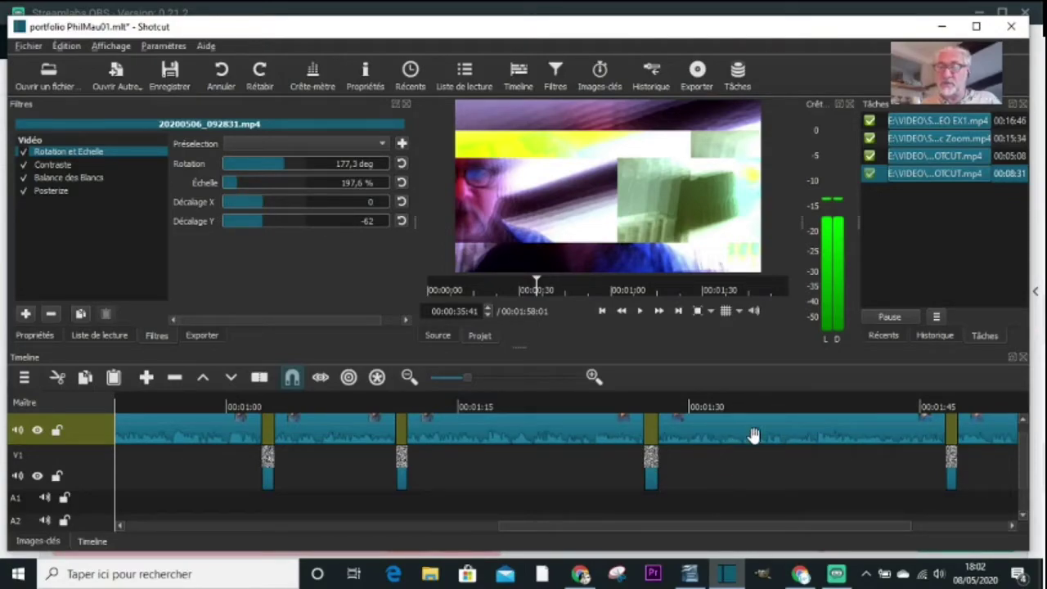
Examine the Blablabla and Labyrinthe audio clips on A1 and A2, including the closing Blablabla clip at the project's end
click(479, 527)
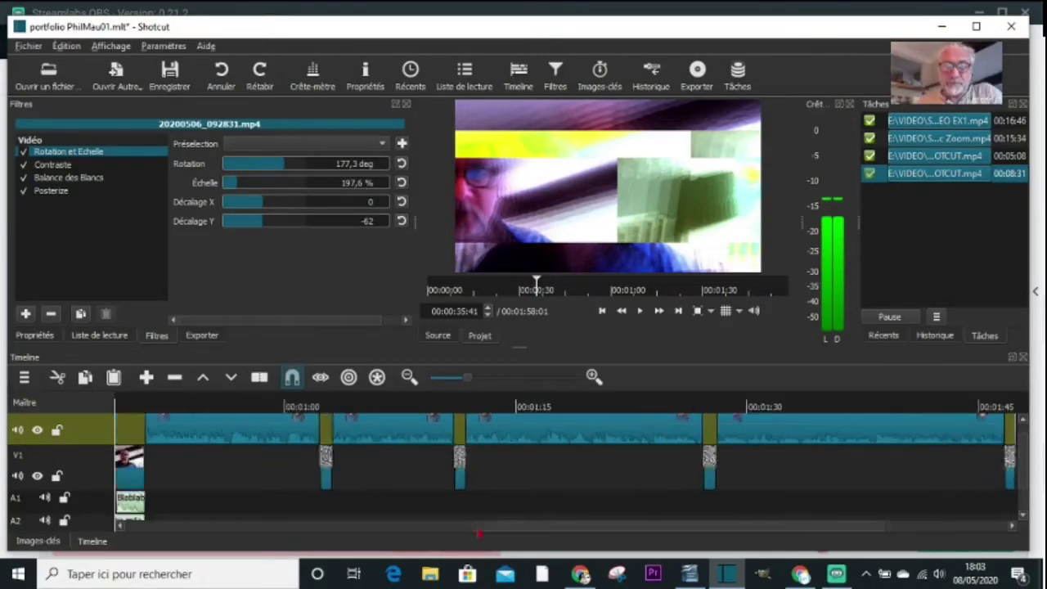
drag(478, 531, 370, 537)
scroll(479, 444, up, 3)
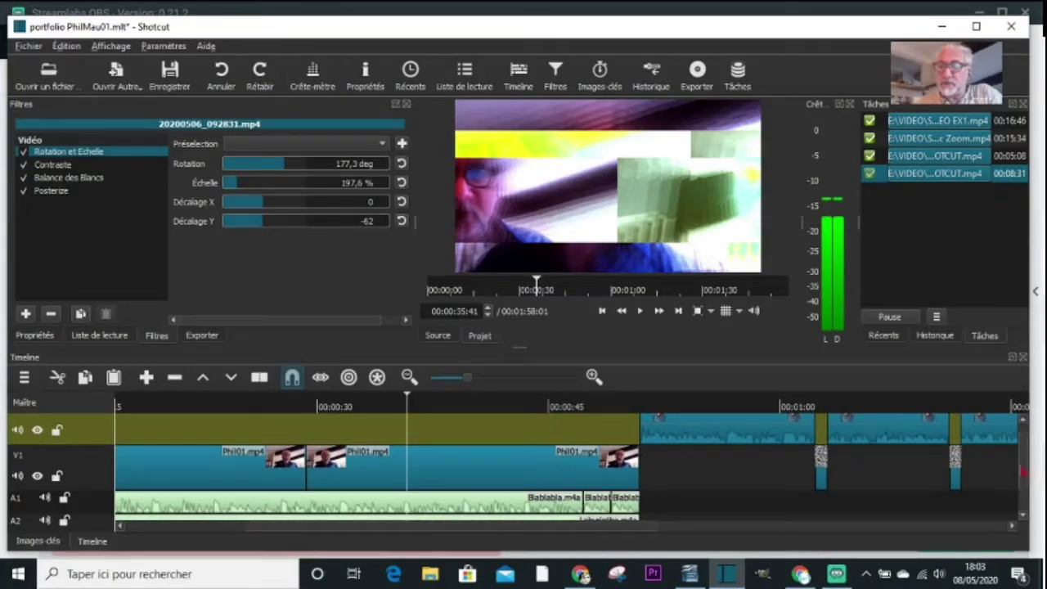
scroll(529, 482, down, 2)
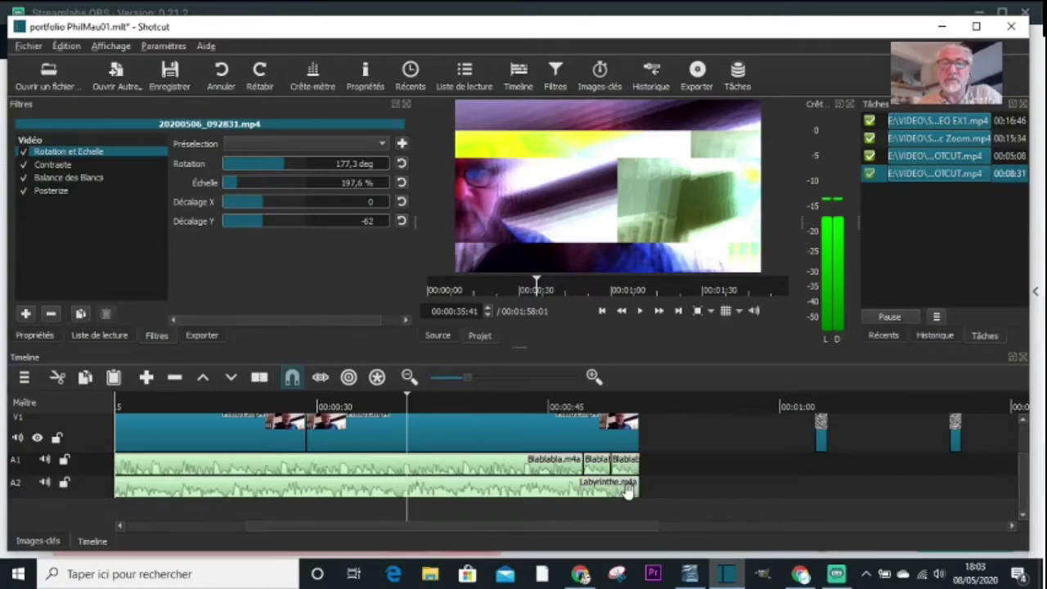
drag(499, 529, 851, 529)
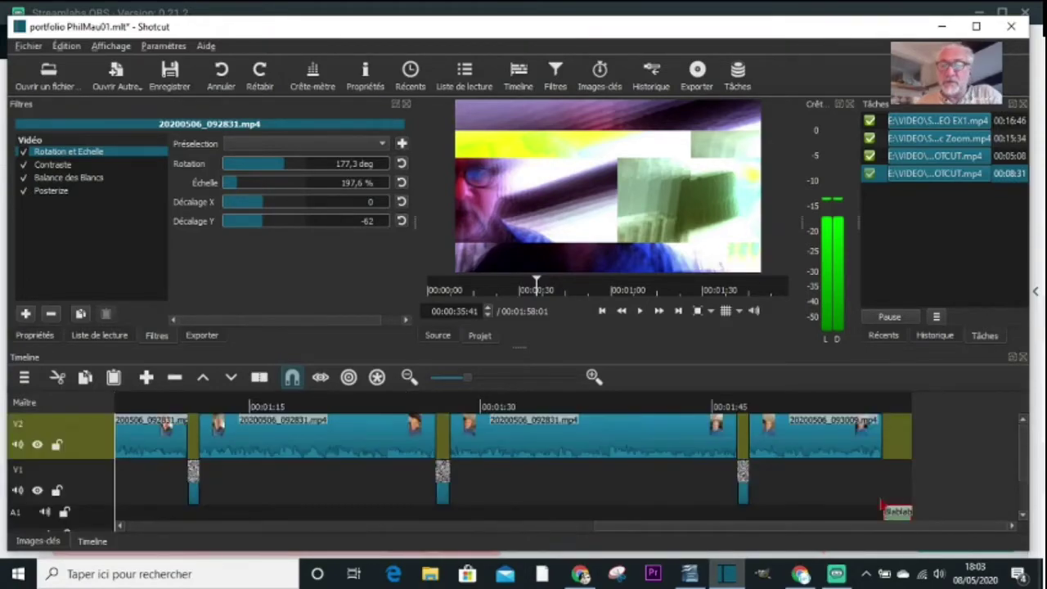
scroll(1022, 470, down, 1)
drag(1026, 472, 1024, 466)
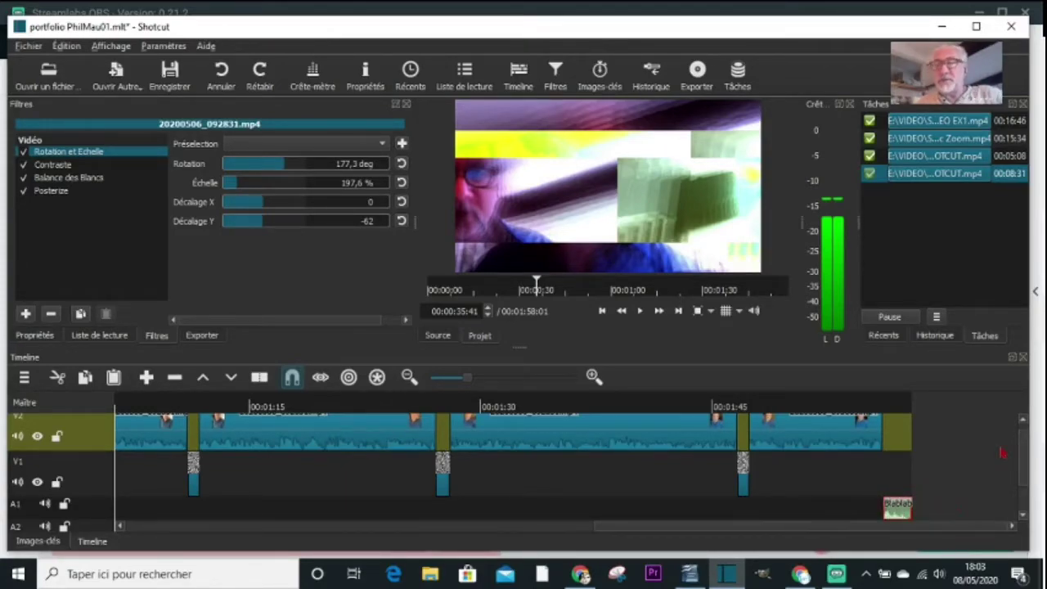
Play the project's ending from the last part of the 20200506_093009.mp4 clip through the closing Blablabla audio
click(873, 404)
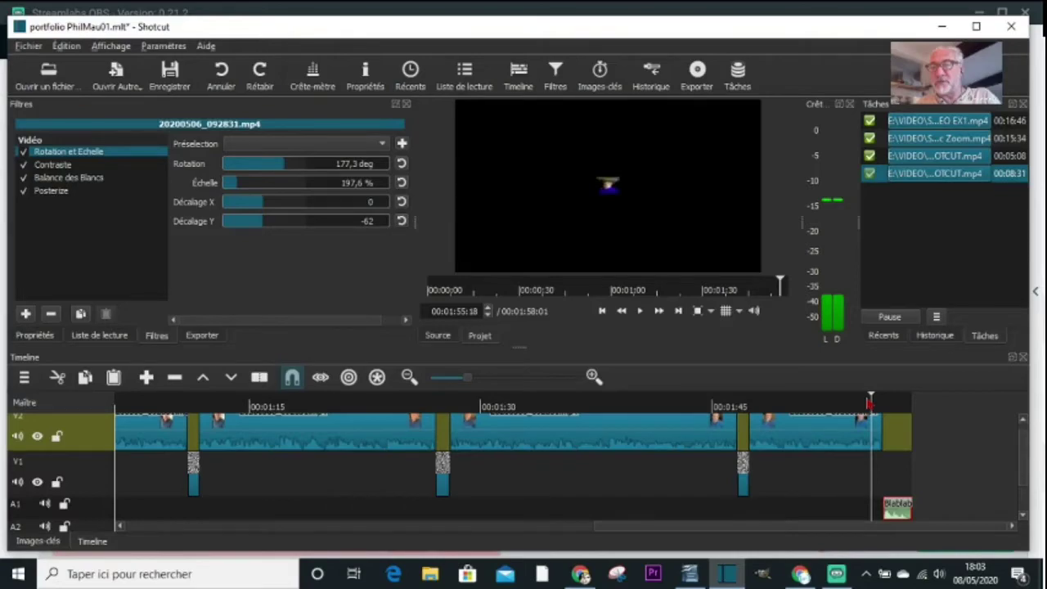
click(842, 404)
key(space)
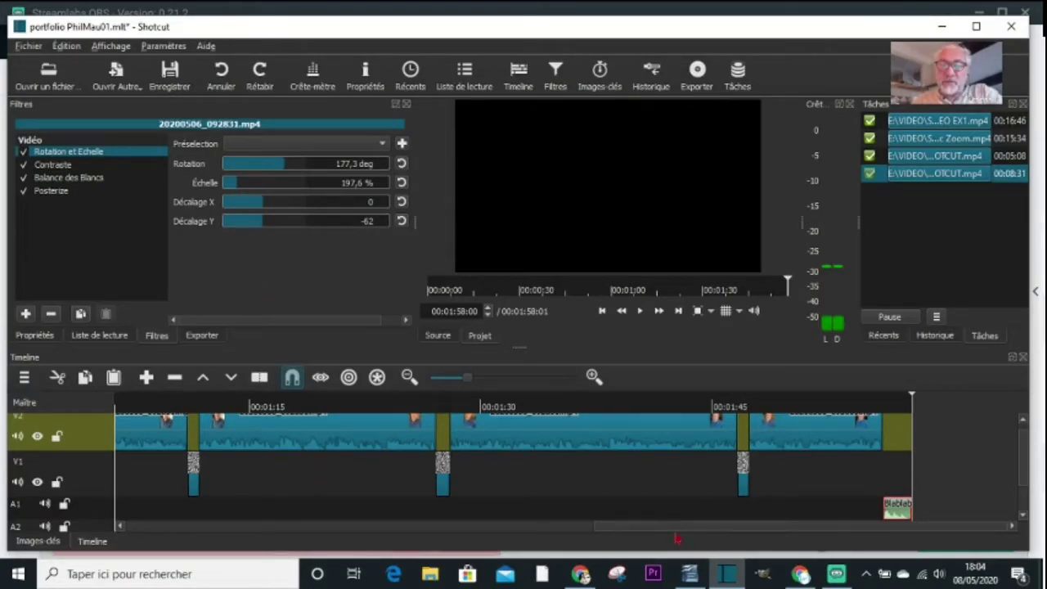
Compare the timeline with the Rotation et Echelle keyframes of the 20200506_092831.mp4 clip, and return to the timeline
drag(677, 537, 348, 537)
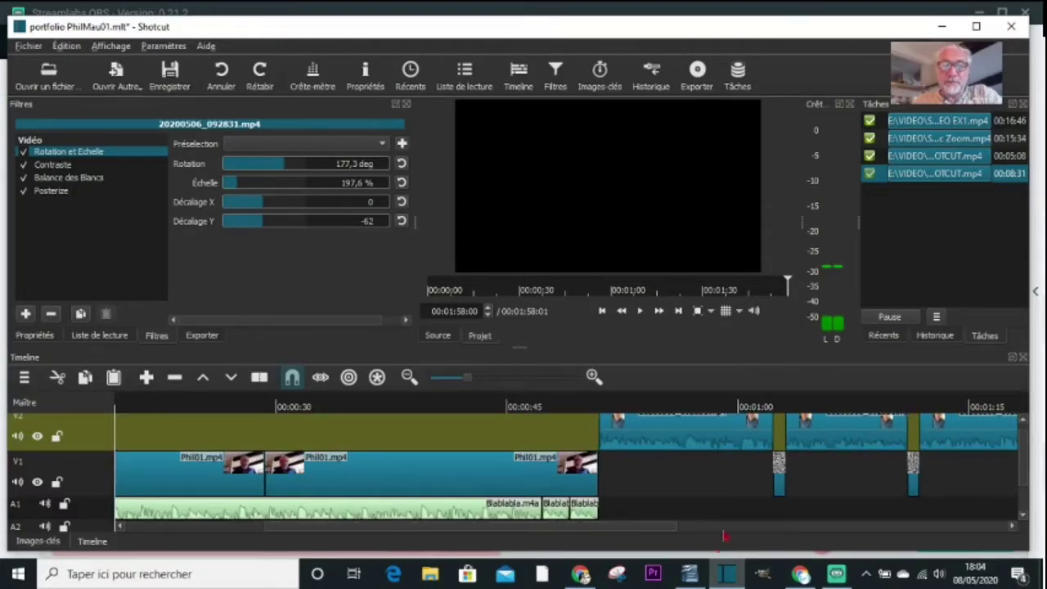
click(37, 546)
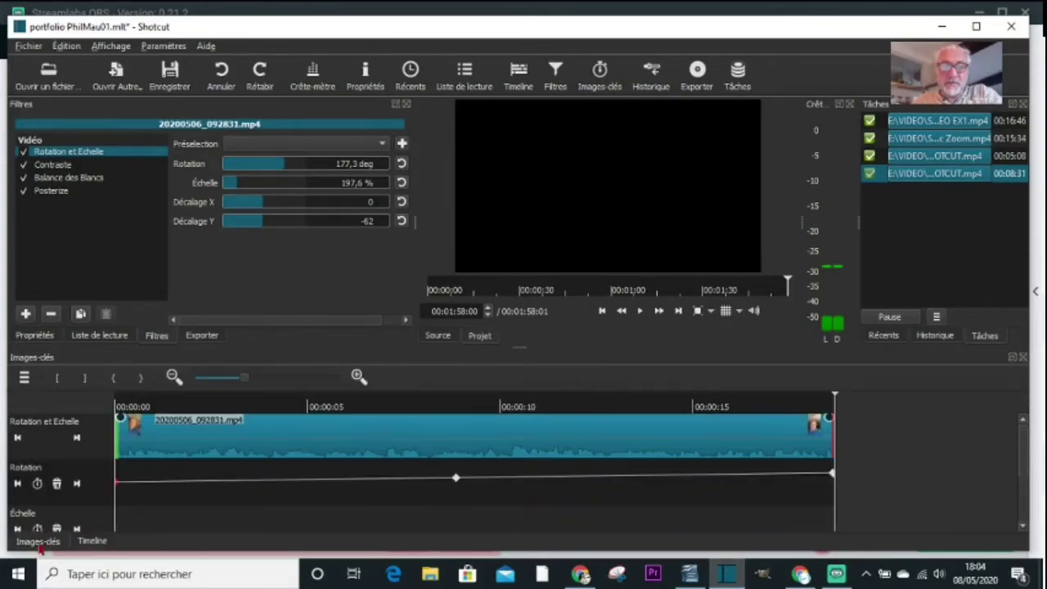
click(89, 544)
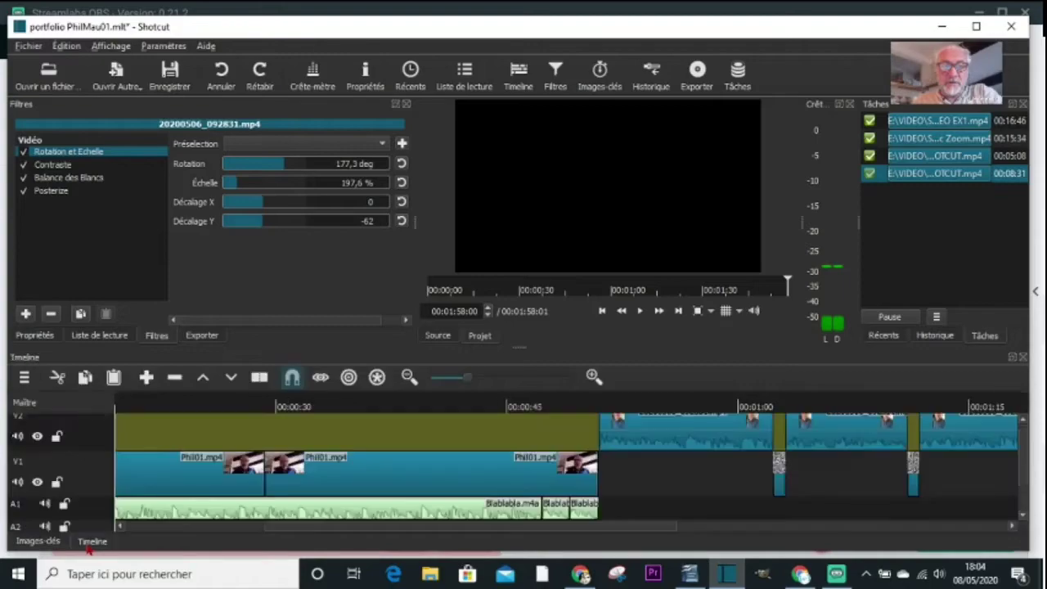
click(43, 546)
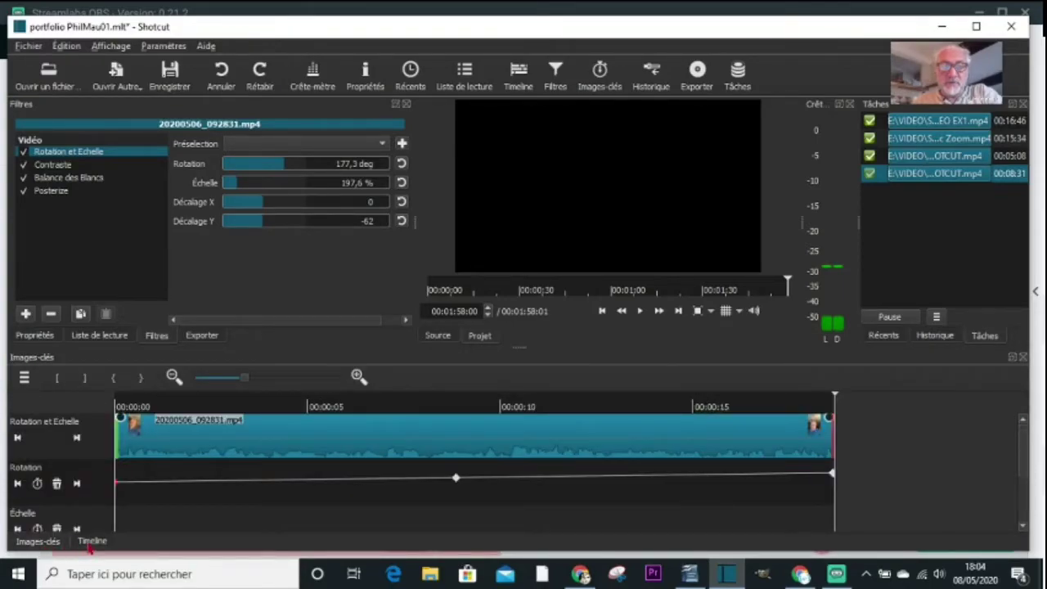
click(92, 542)
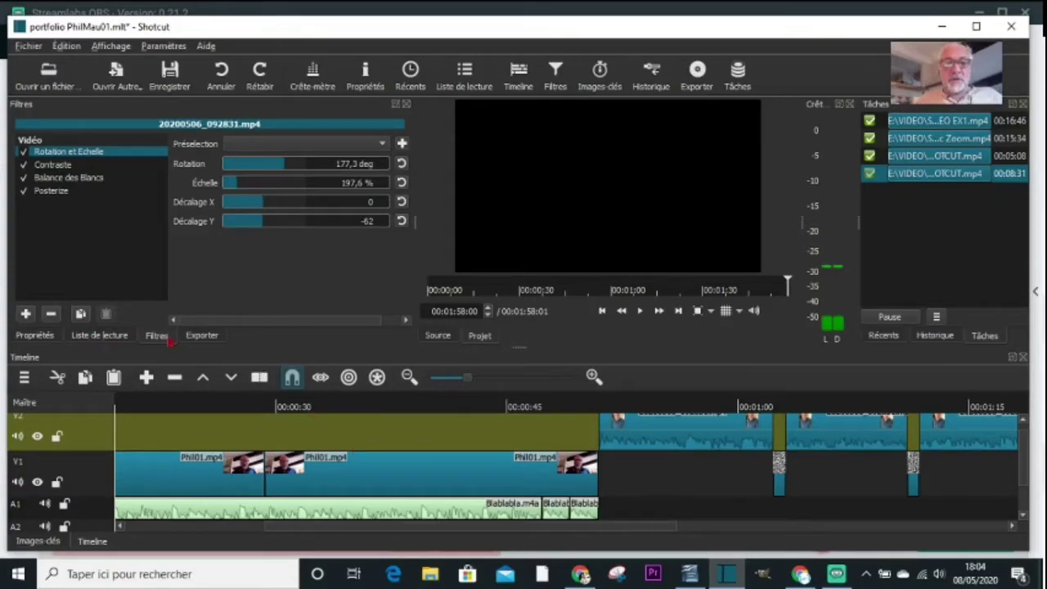
Compare the playlist of source media with the selected clip's filters, and leave the playlist displayed
click(104, 340)
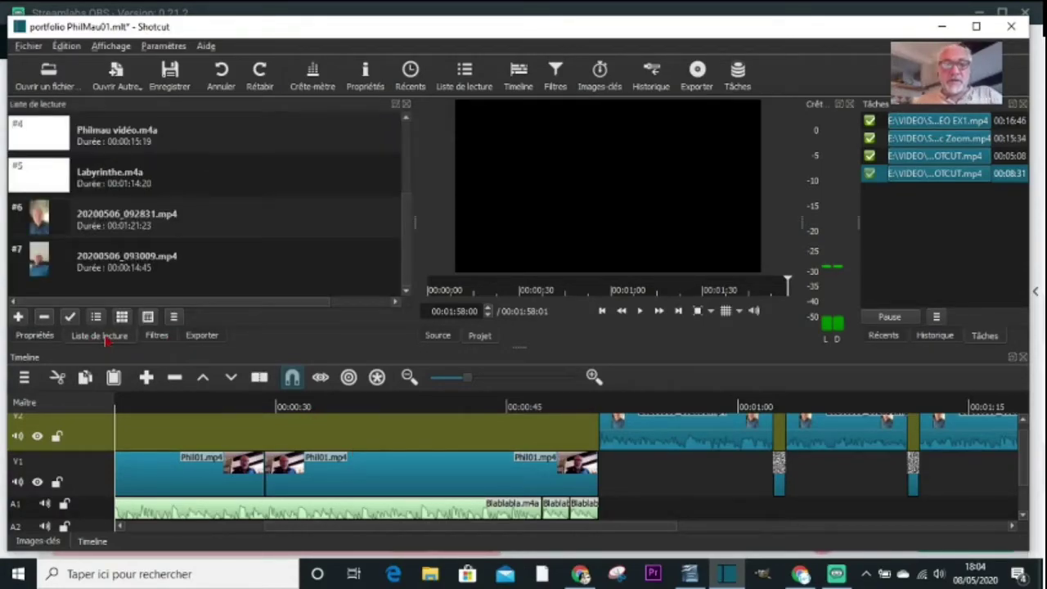
click(162, 339)
click(107, 339)
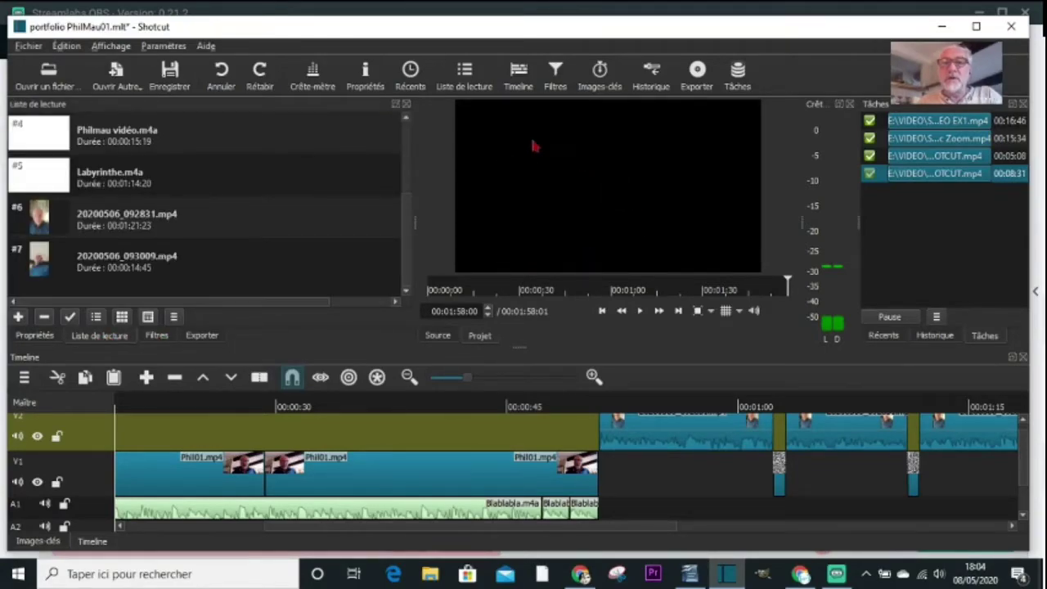
Browse the export presets and choose the YouTube preset
click(697, 72)
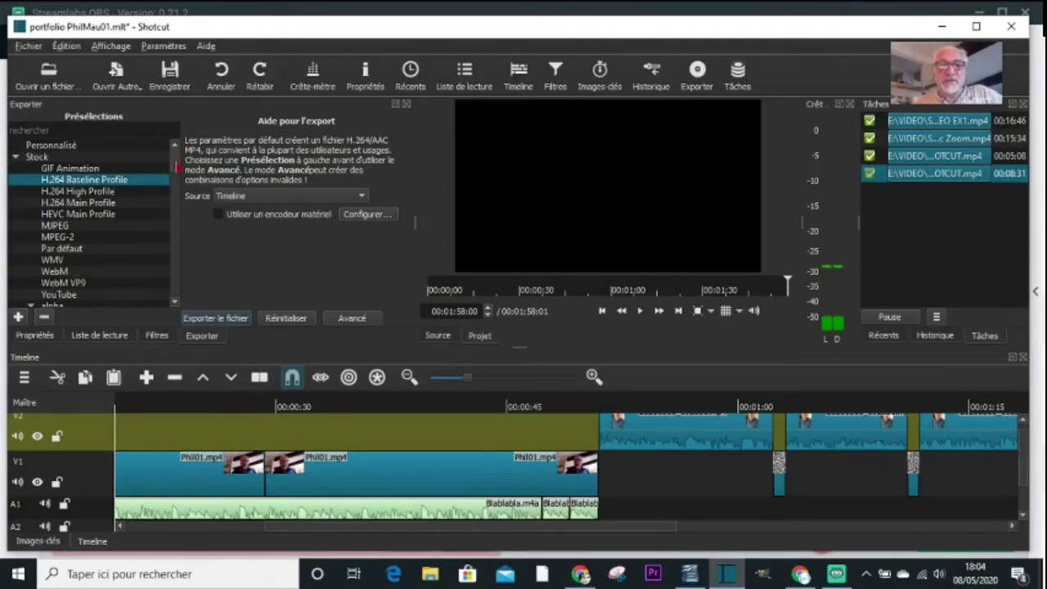
scroll(139, 237, down, 3)
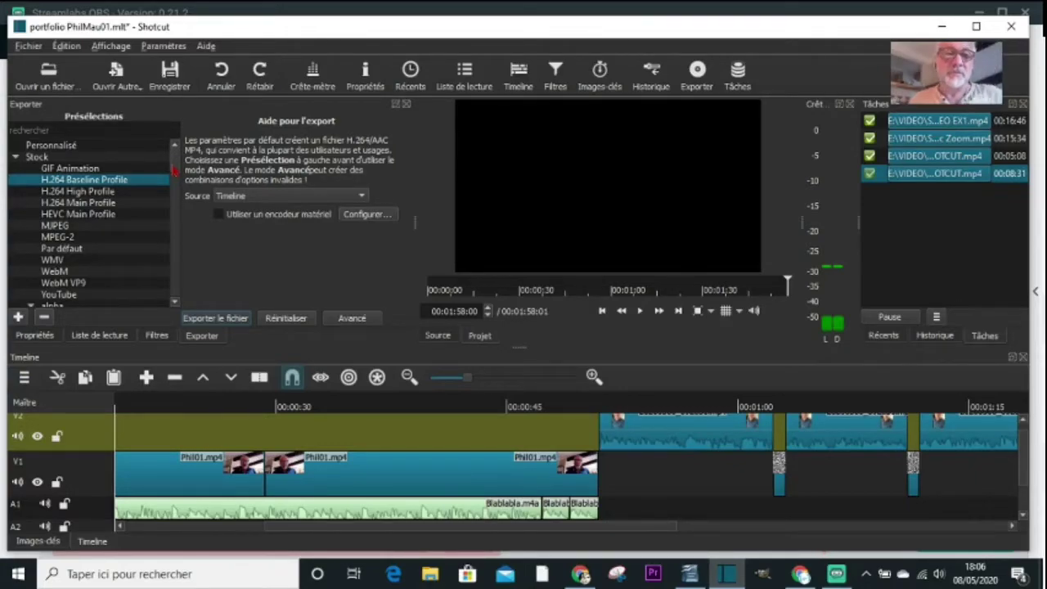
drag(173, 170, 174, 187)
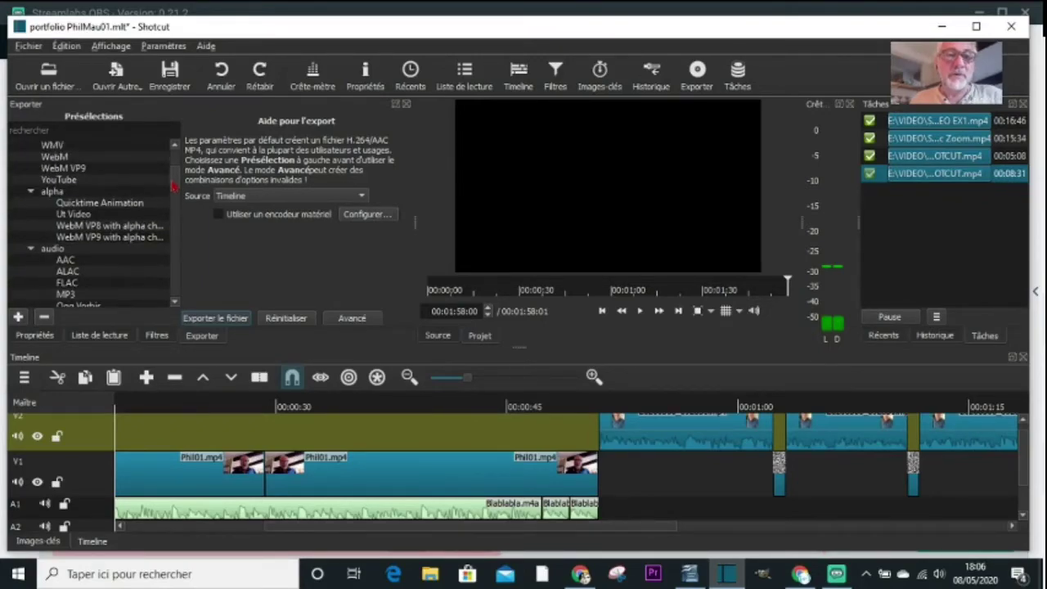
click(63, 183)
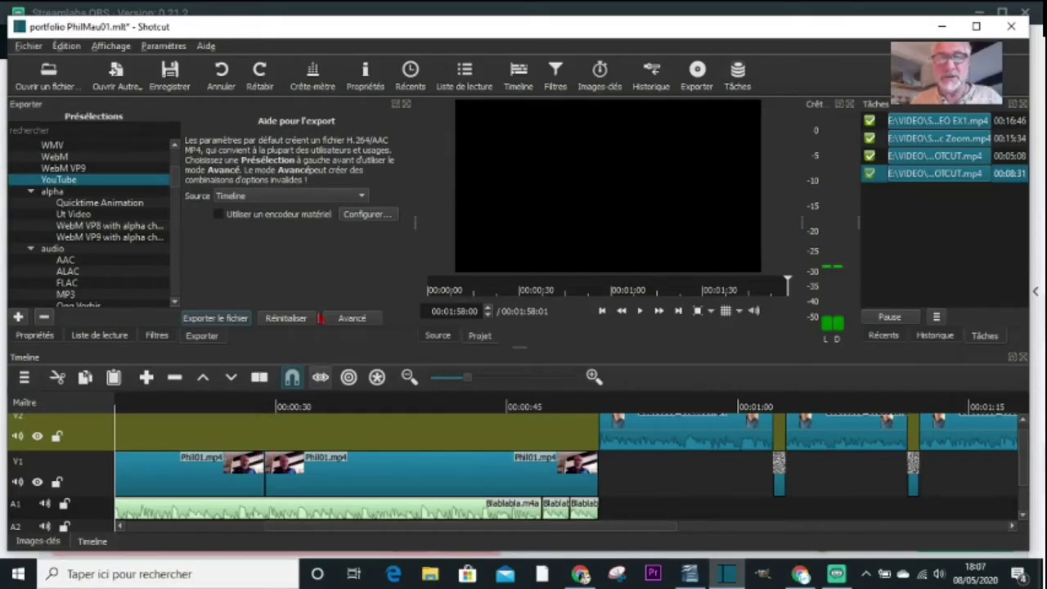
Check the playlist, return to the export settings, and start exporting the file with Timeline as the source
click(102, 338)
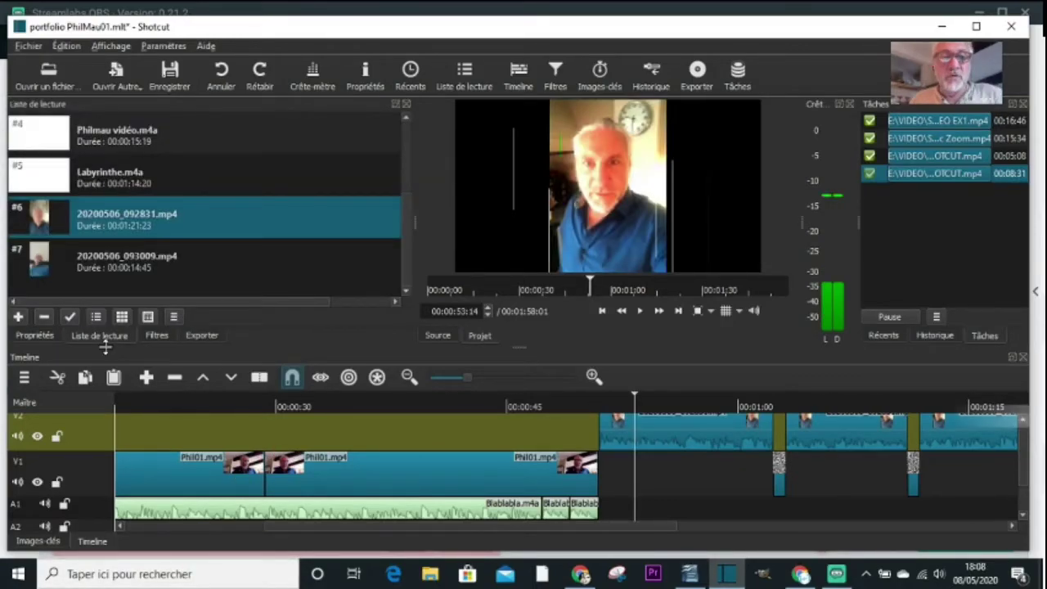
click(201, 335)
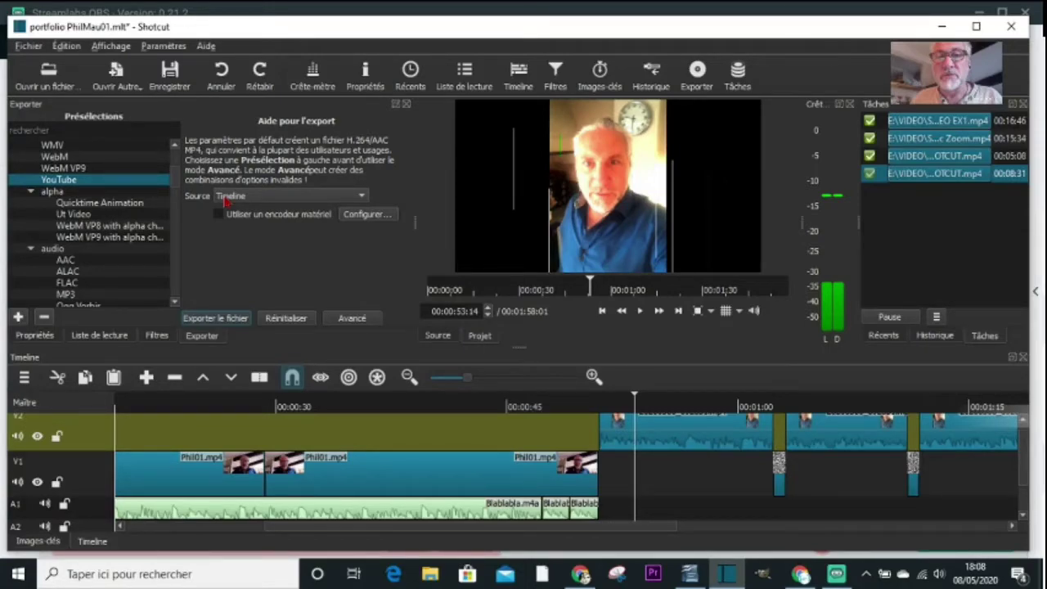
click(217, 321)
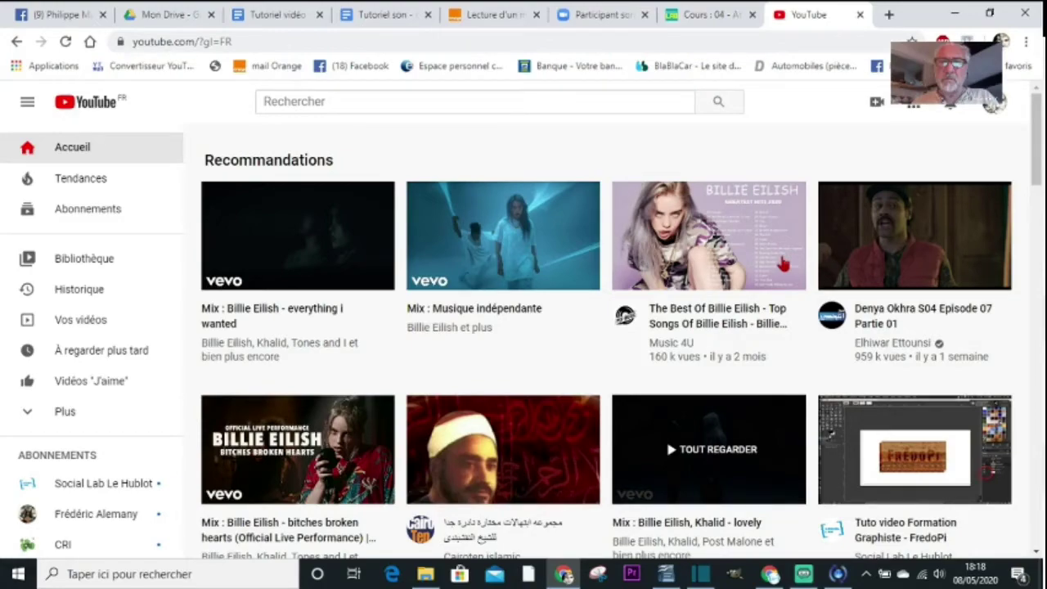
Switch to YouTube in Chrome and look through the channel's own uploaded videos
click(80, 319)
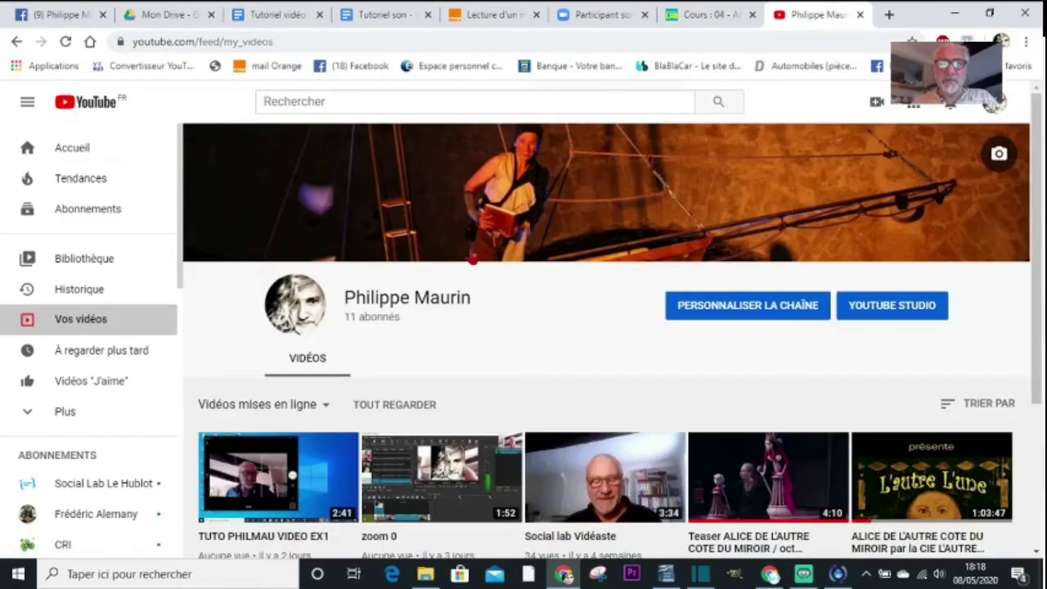
scroll(472, 257, down, 3)
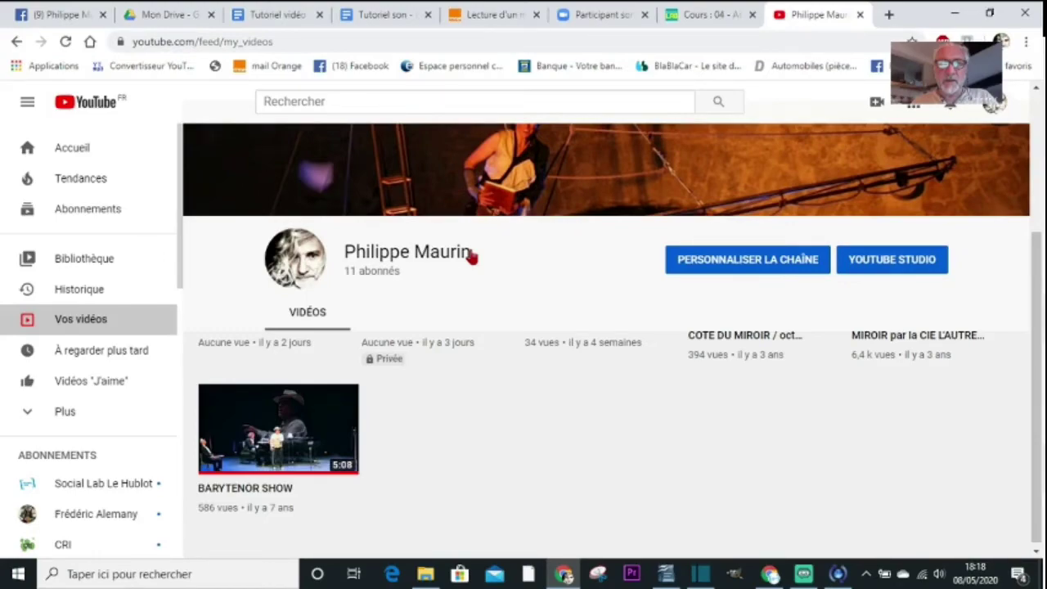
scroll(471, 257, down, 1)
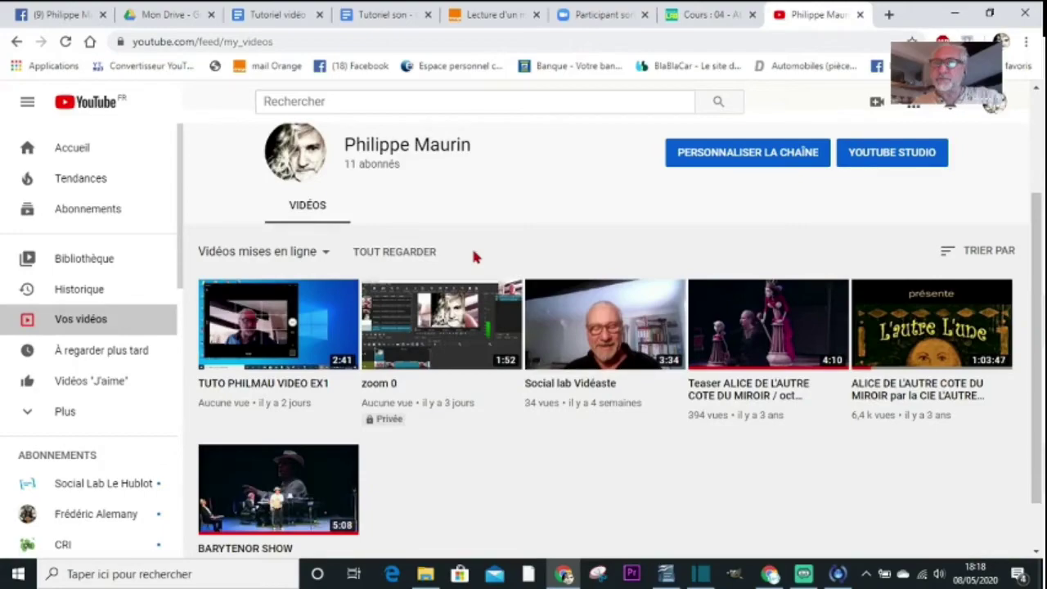
Open YouTube Studio and start importing a video, bringing up the file chooser
click(897, 159)
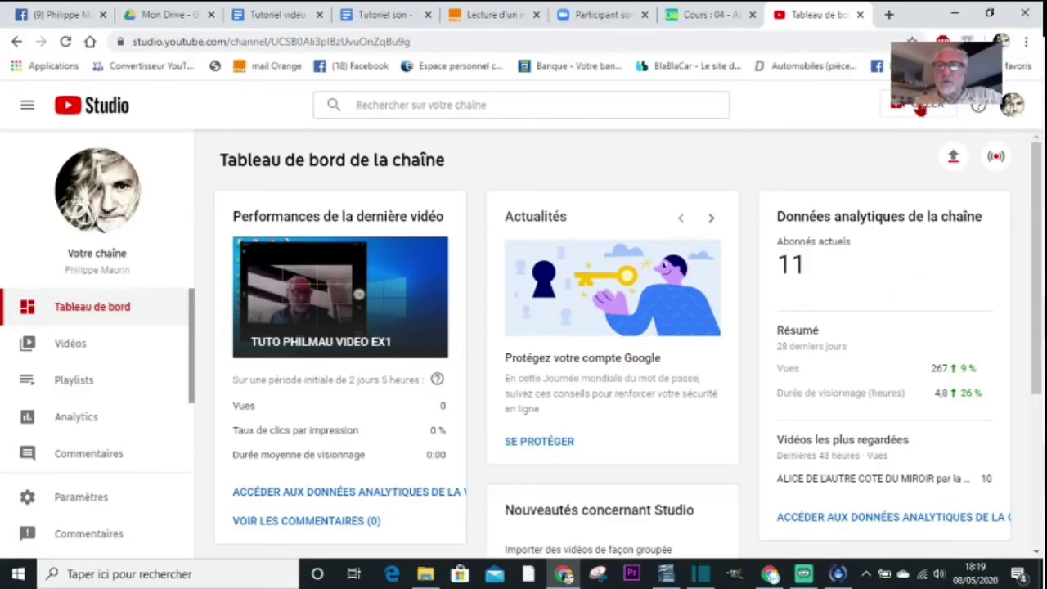
click(900, 110)
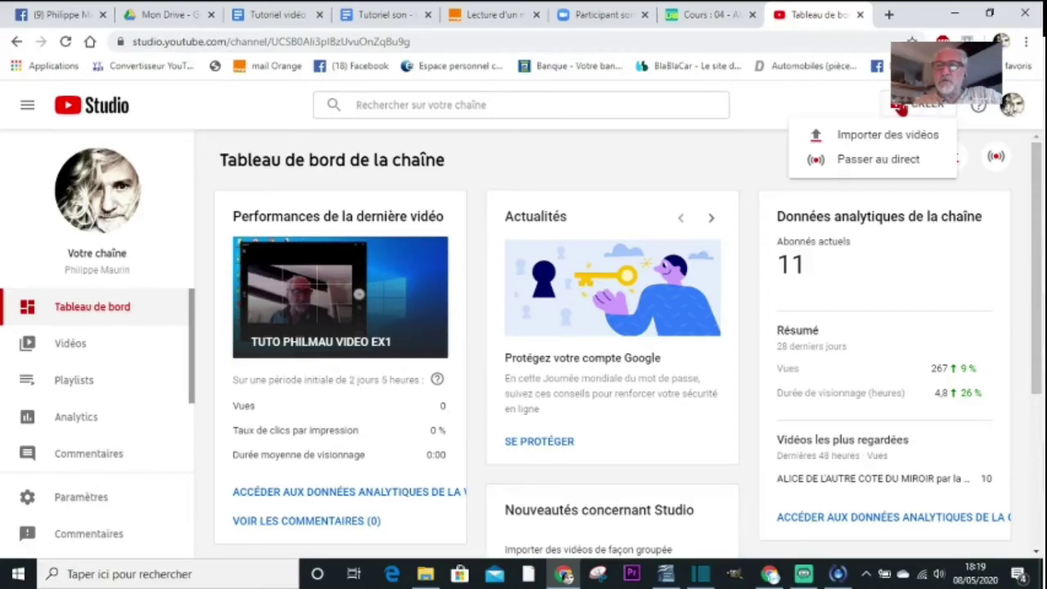
click(858, 138)
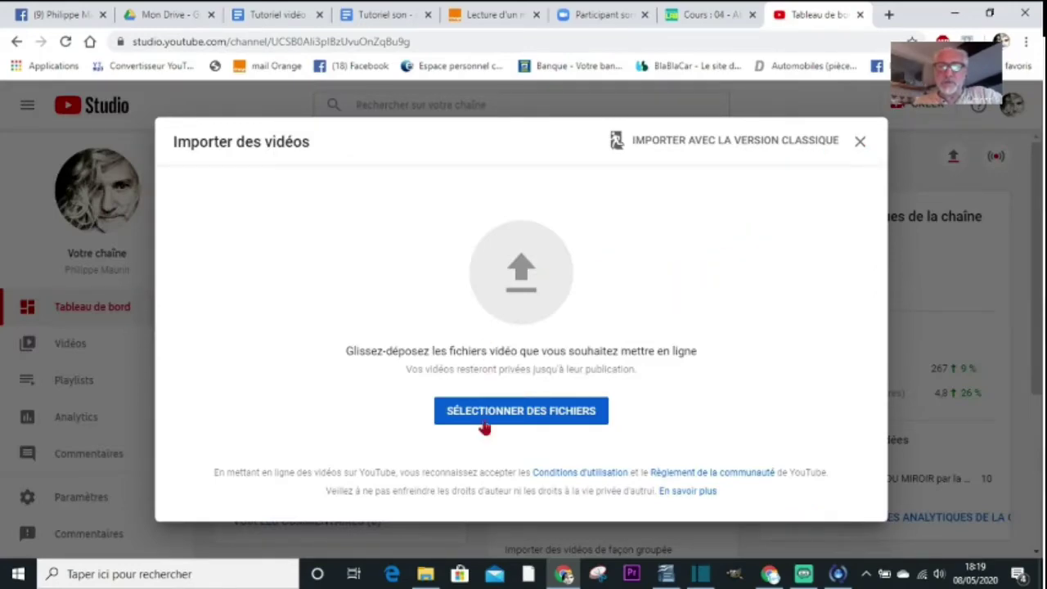
click(510, 414)
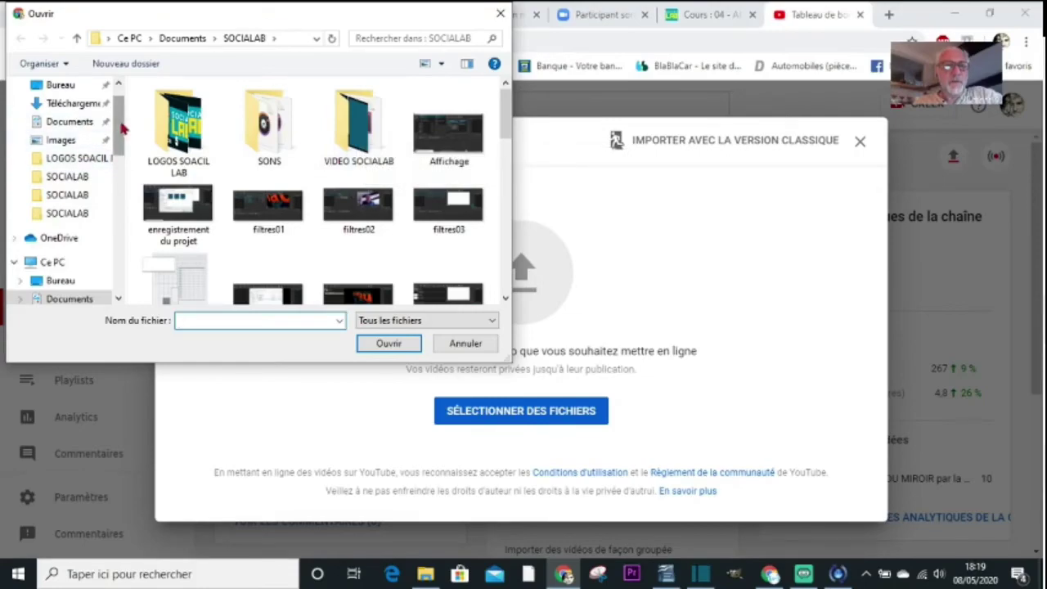
Select portfolio PhilMau02 from the SOCIALAB folder inside VIDEO on drive E: and start uploading it
scroll(68, 233, down, 10)
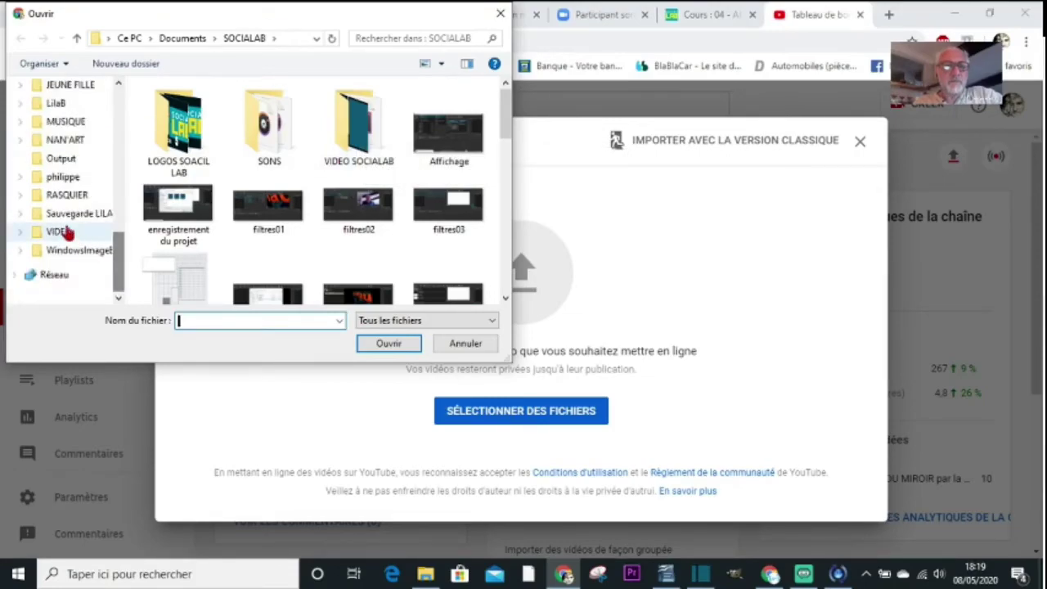
click(69, 232)
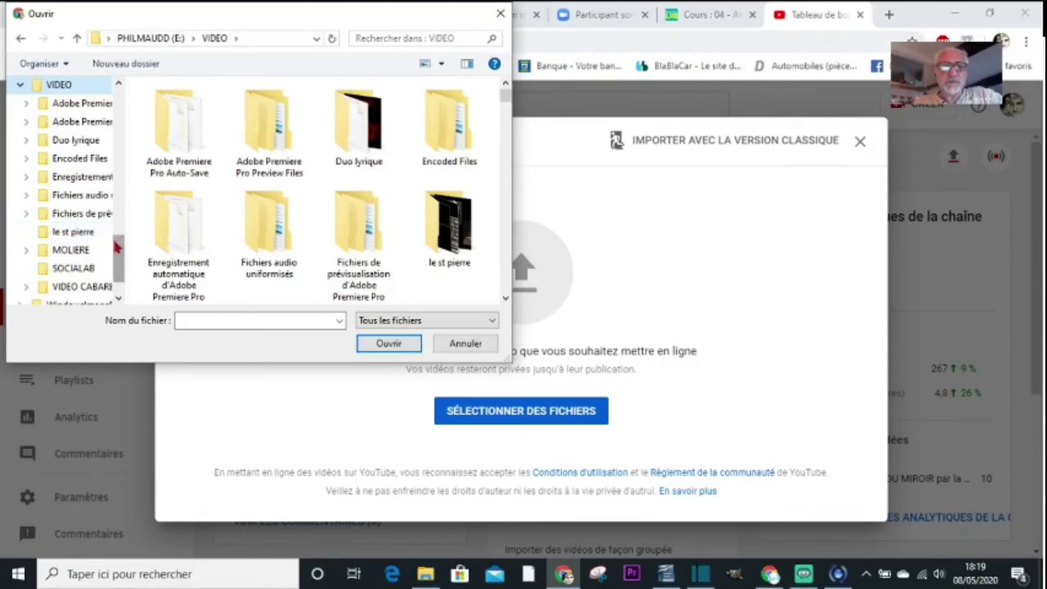
scroll(117, 252, down, 1)
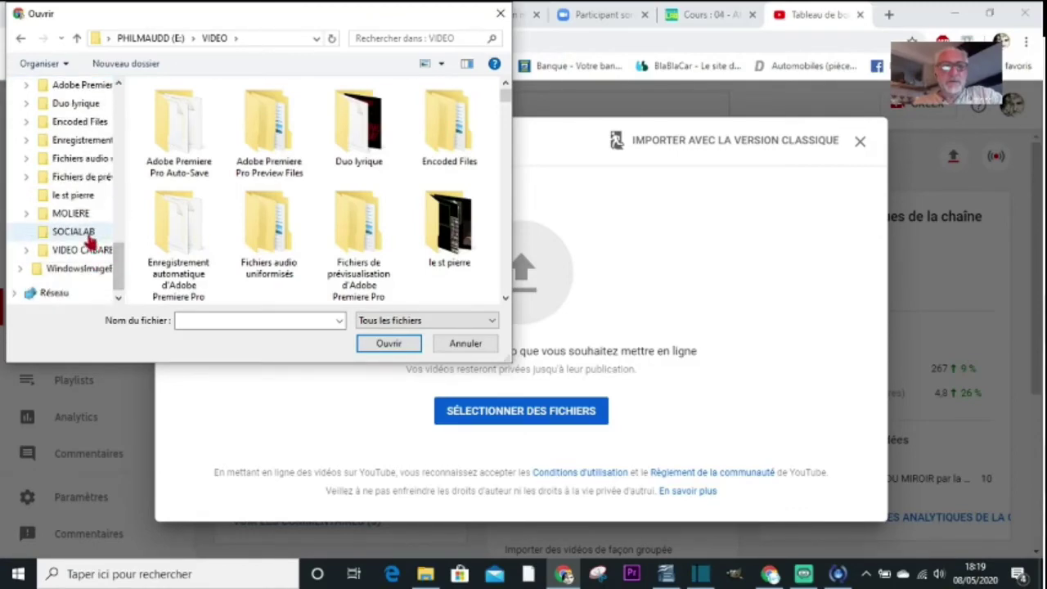
click(85, 233)
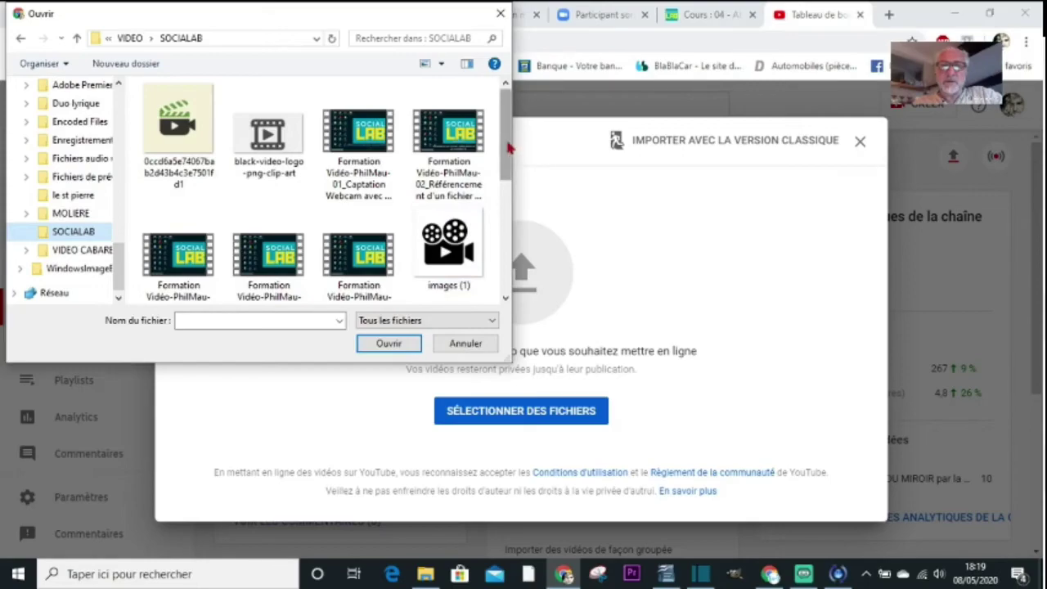
drag(509, 149, 513, 243)
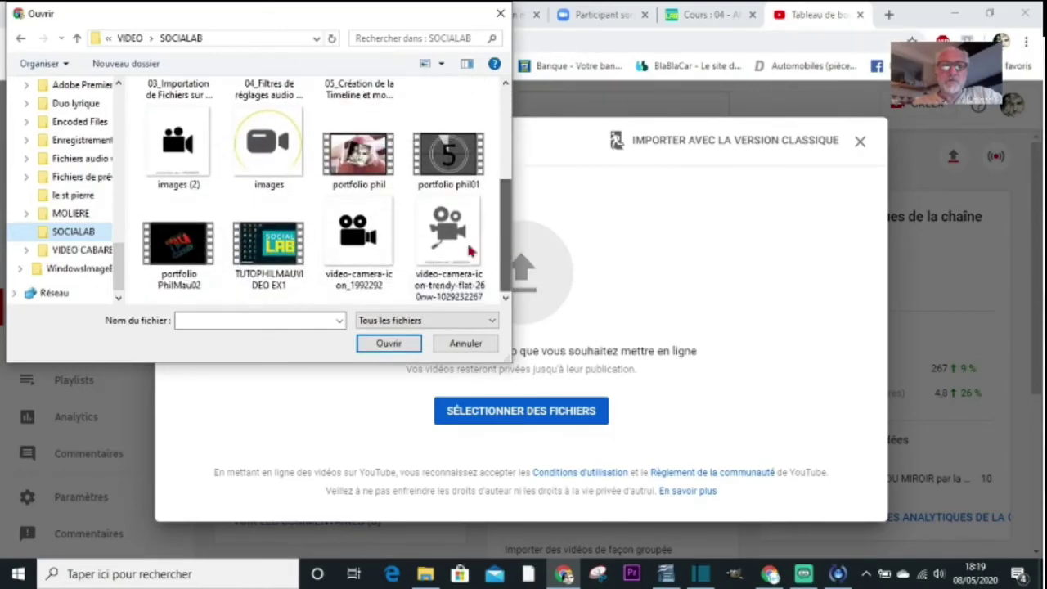
click(172, 260)
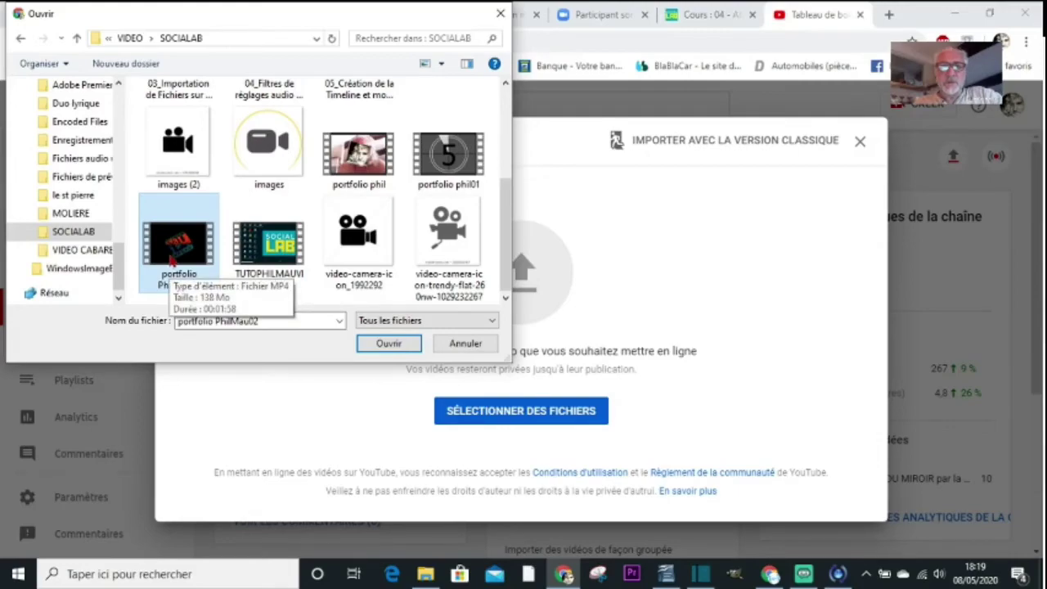
click(399, 350)
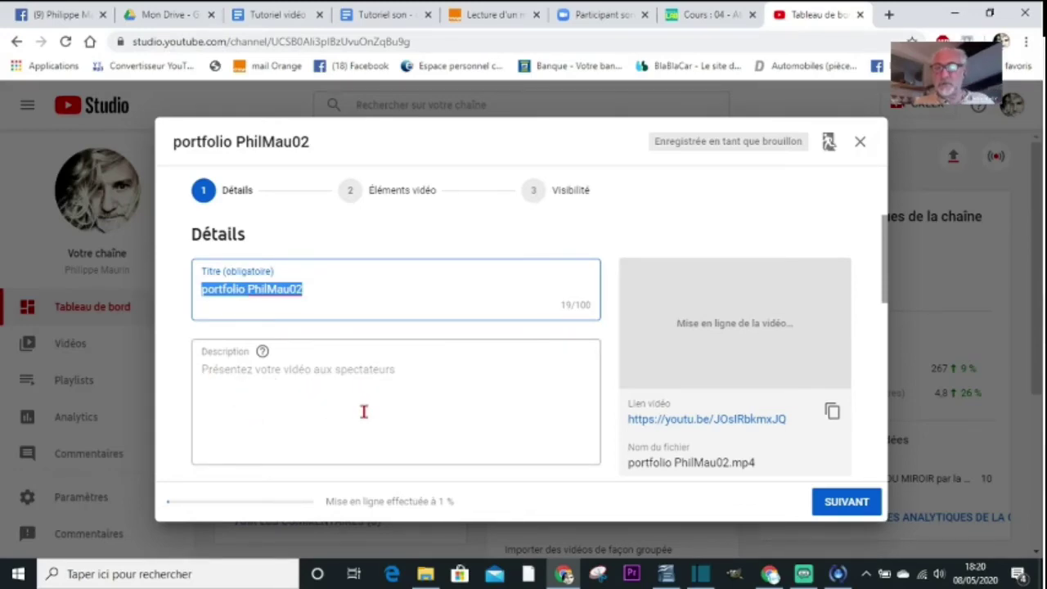
Mark the video as not made for children in its details and continue to the video elements
click(882, 270)
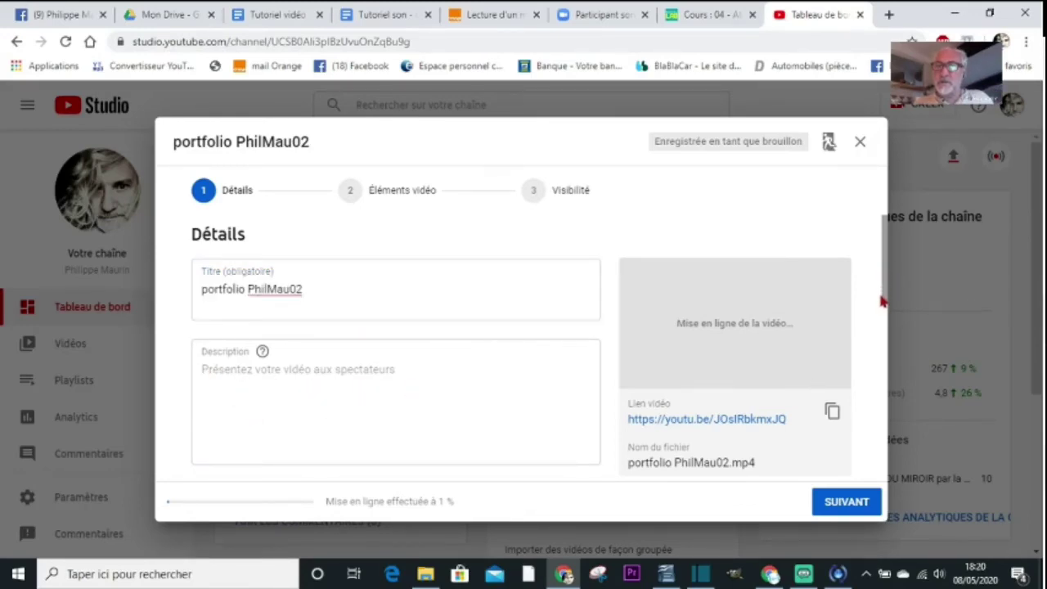
scroll(883, 293, down, 5)
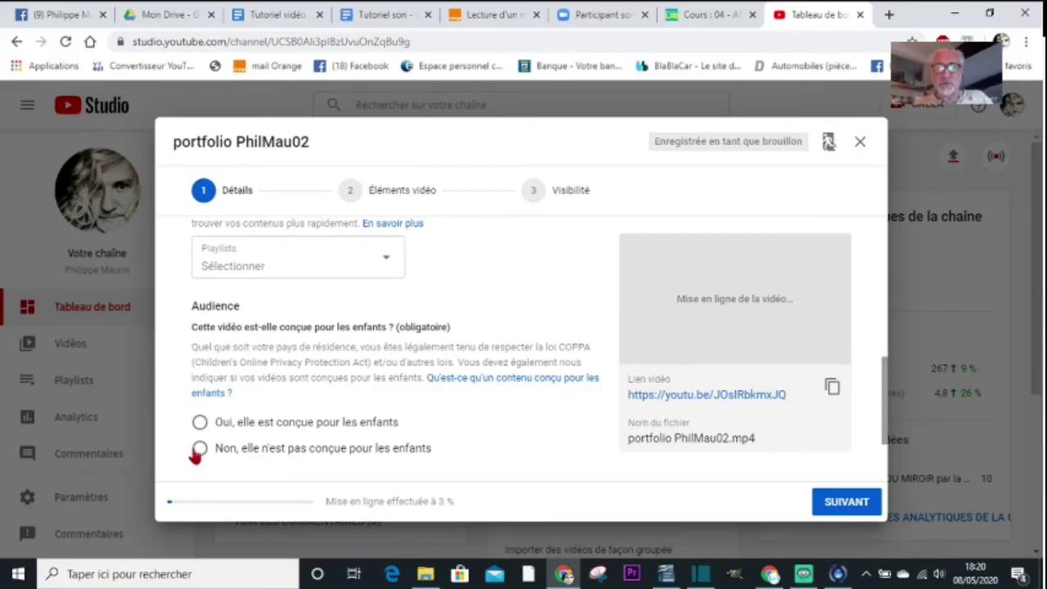
click(199, 452)
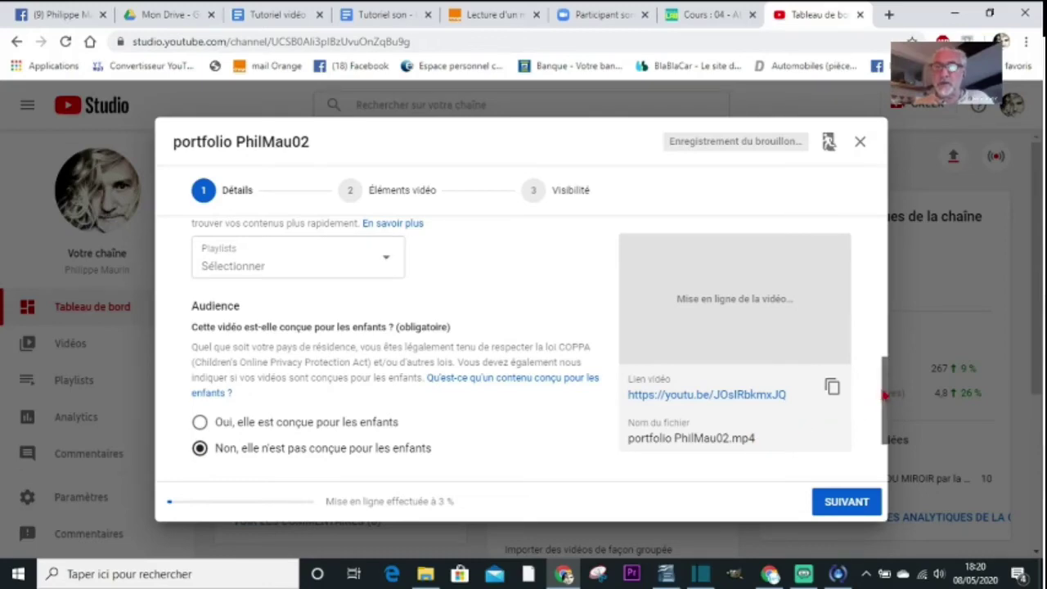
scroll(883, 423, down, 1)
scroll(883, 424, down, 1)
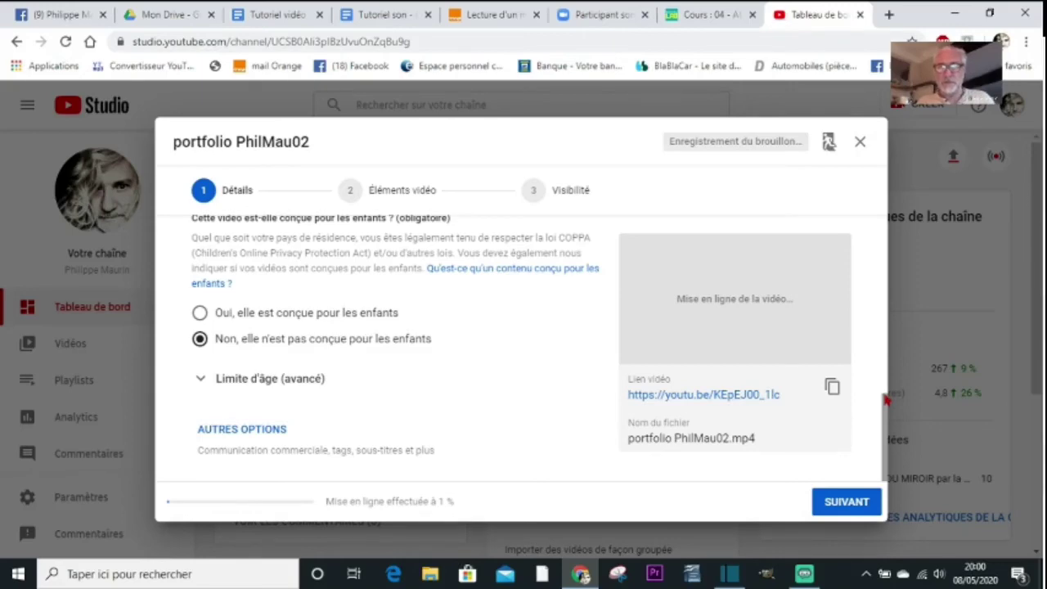
click(843, 503)
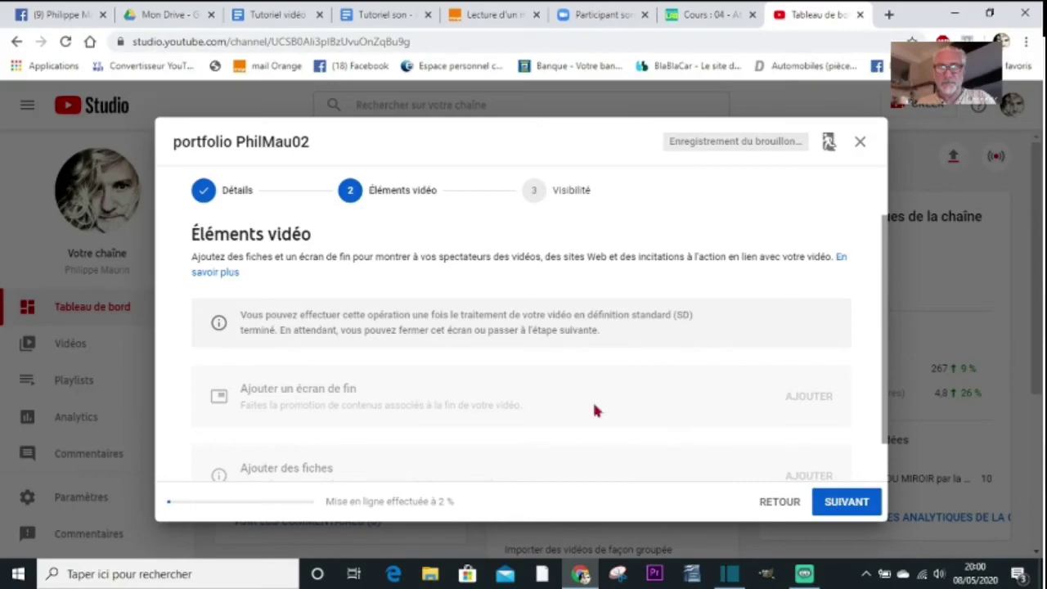
Skip the end screen and cards, then publish the video with its visibility set to Publique
scroll(886, 406, down, 1)
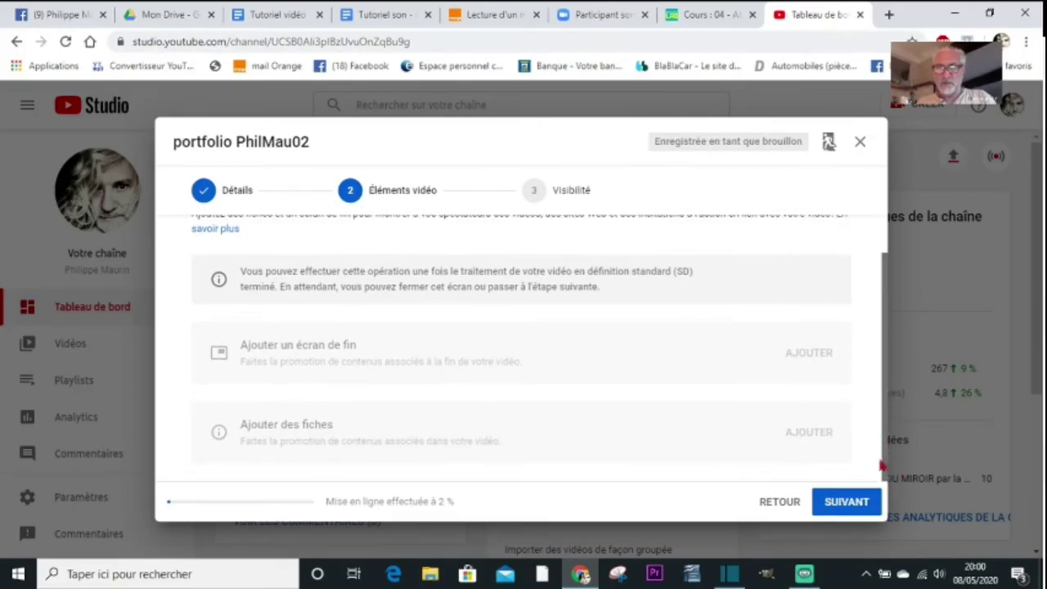
click(845, 503)
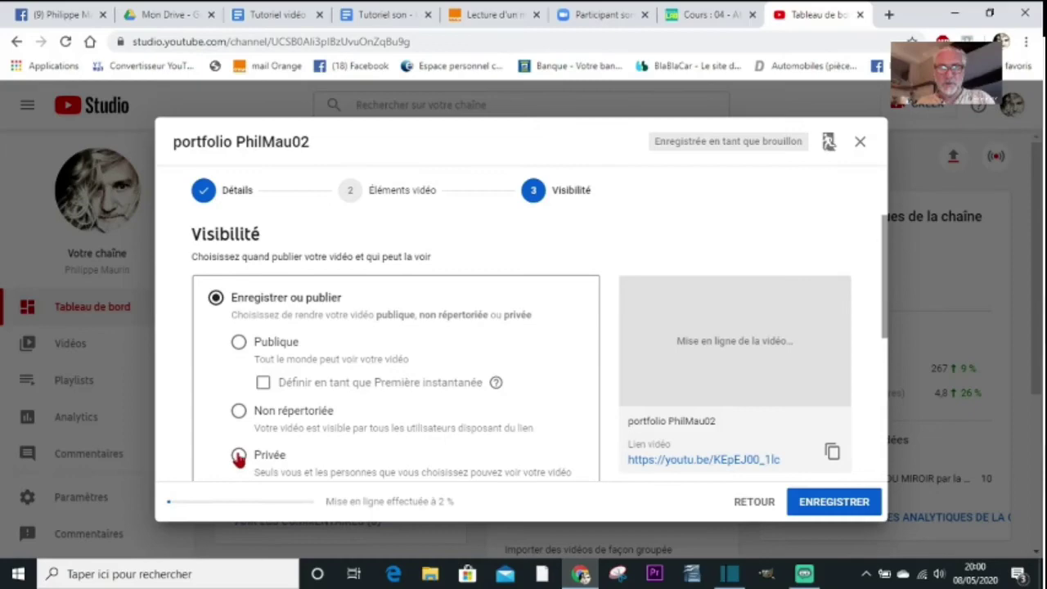
click(237, 344)
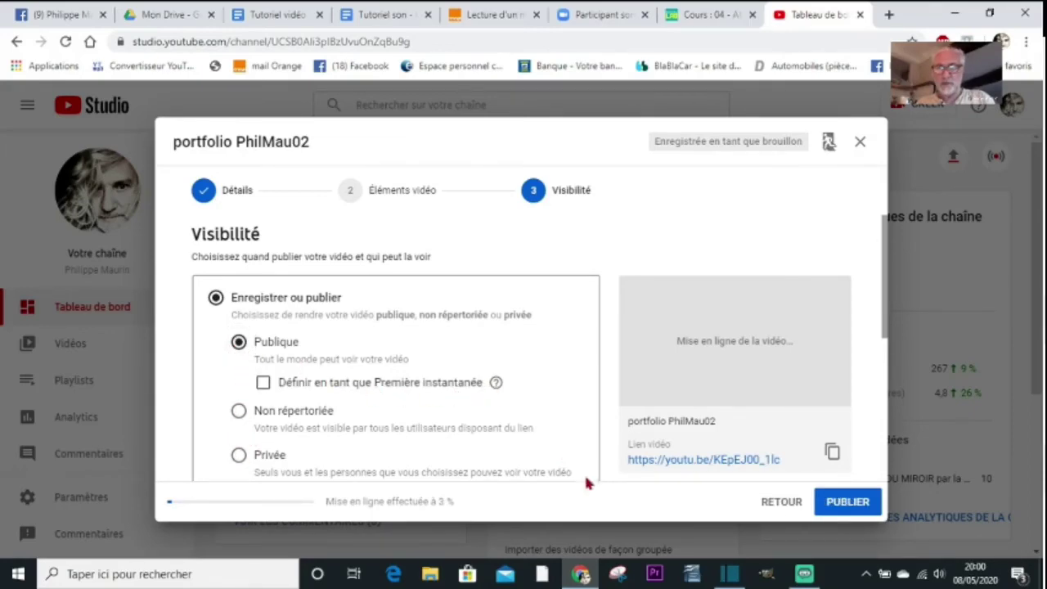
click(853, 510)
click(850, 507)
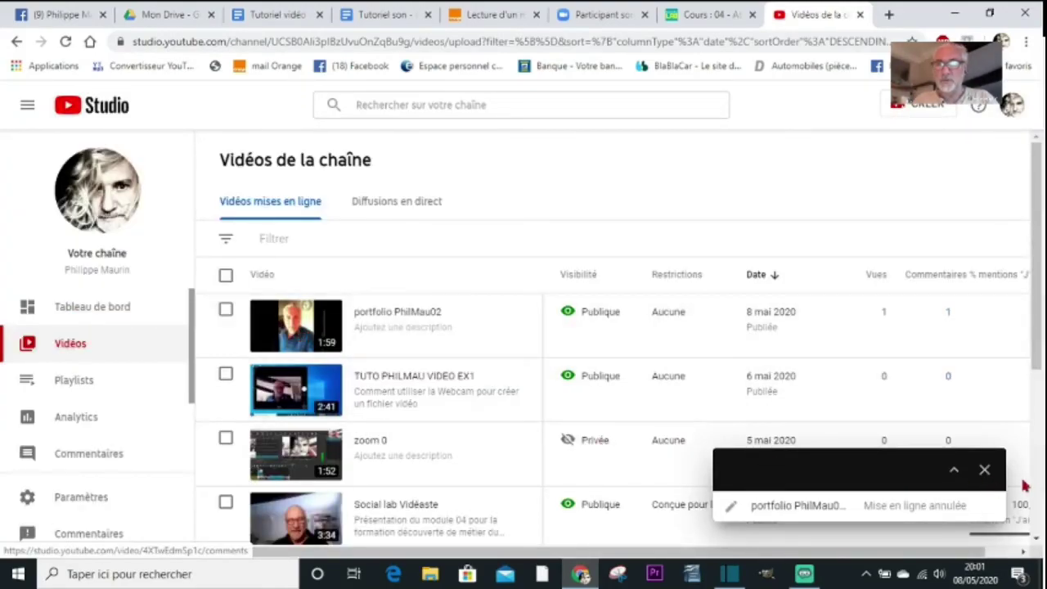
Set the thumbnail of portfolio PhilMau02 to the suggested frame with red lettering, save the change, and return to the channel's videos
click(984, 469)
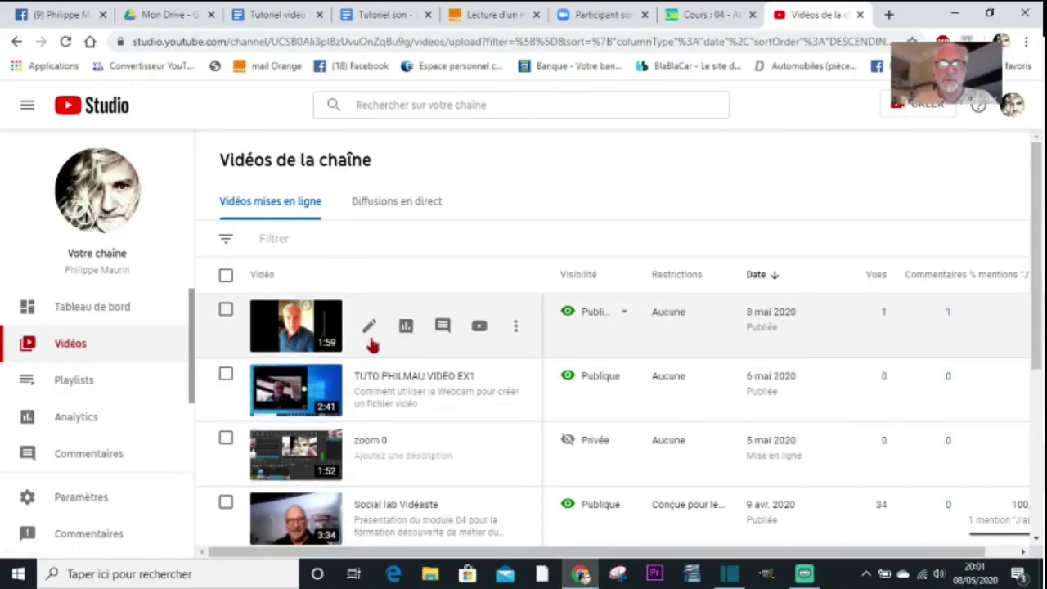
click(283, 340)
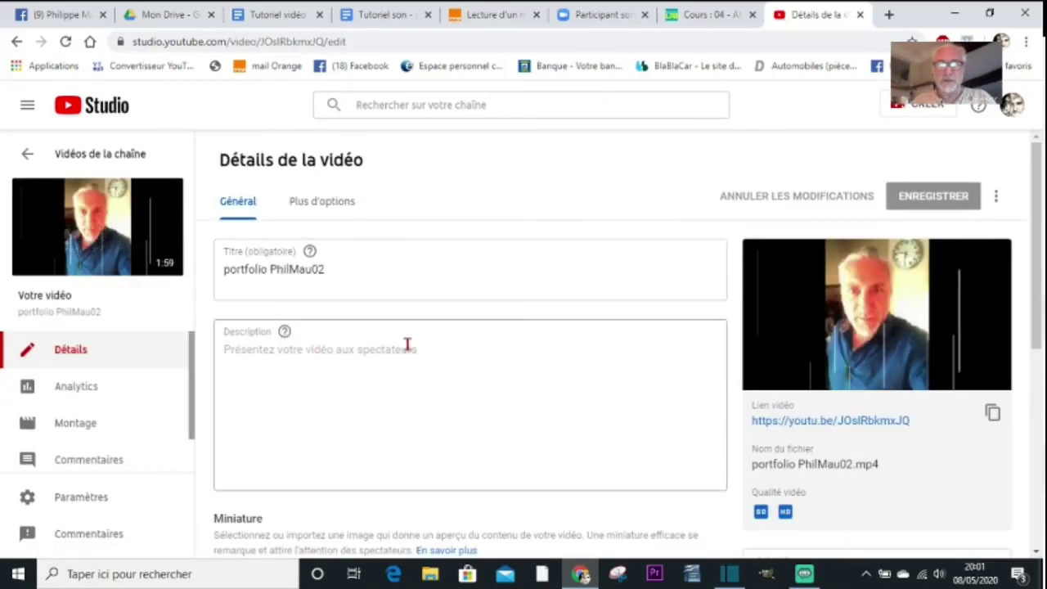
scroll(499, 323, down, 4)
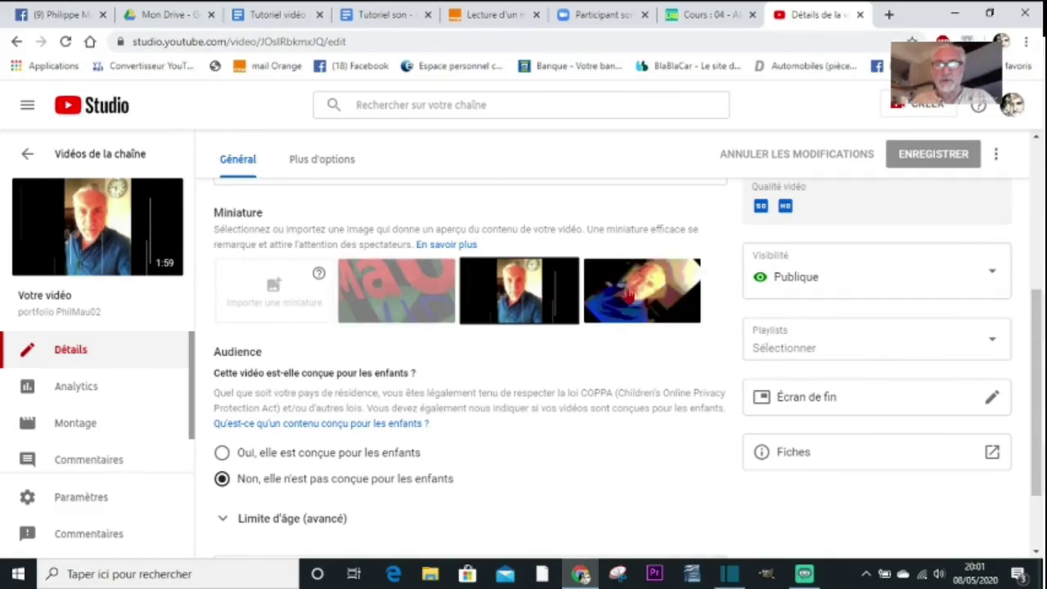
click(415, 297)
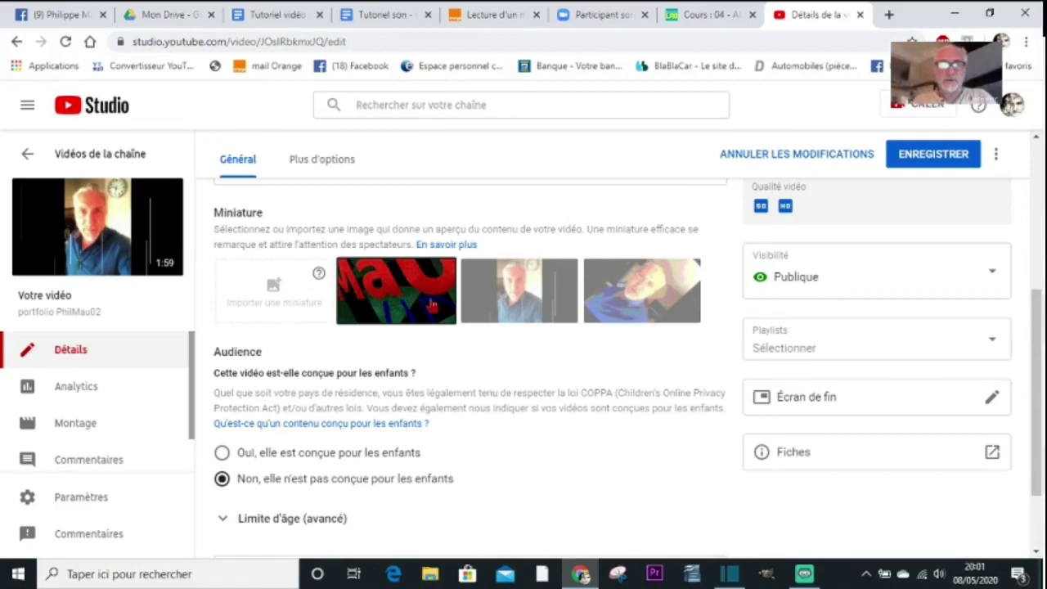
click(928, 158)
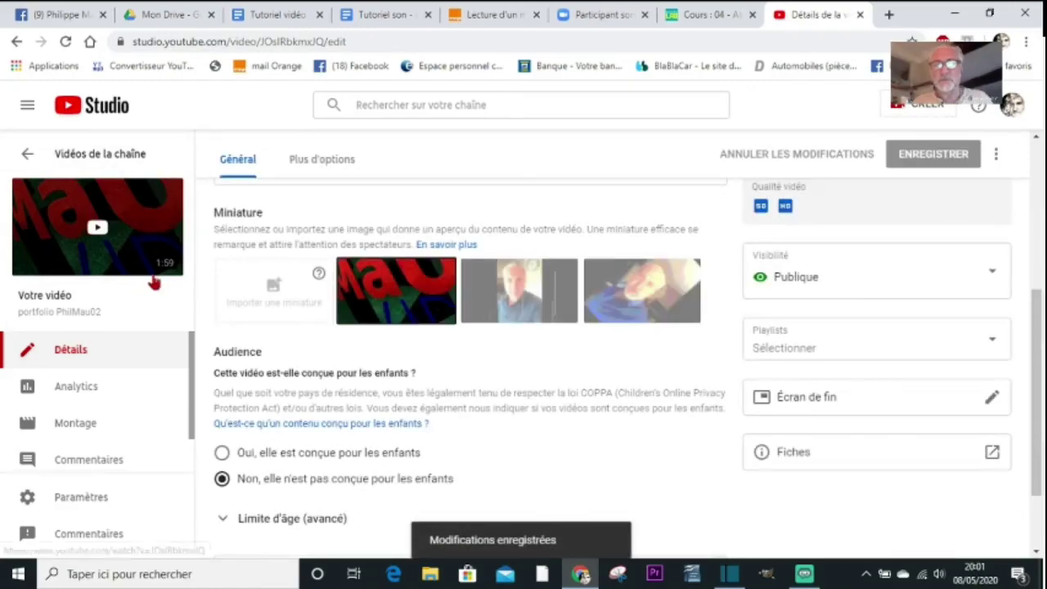
click(24, 157)
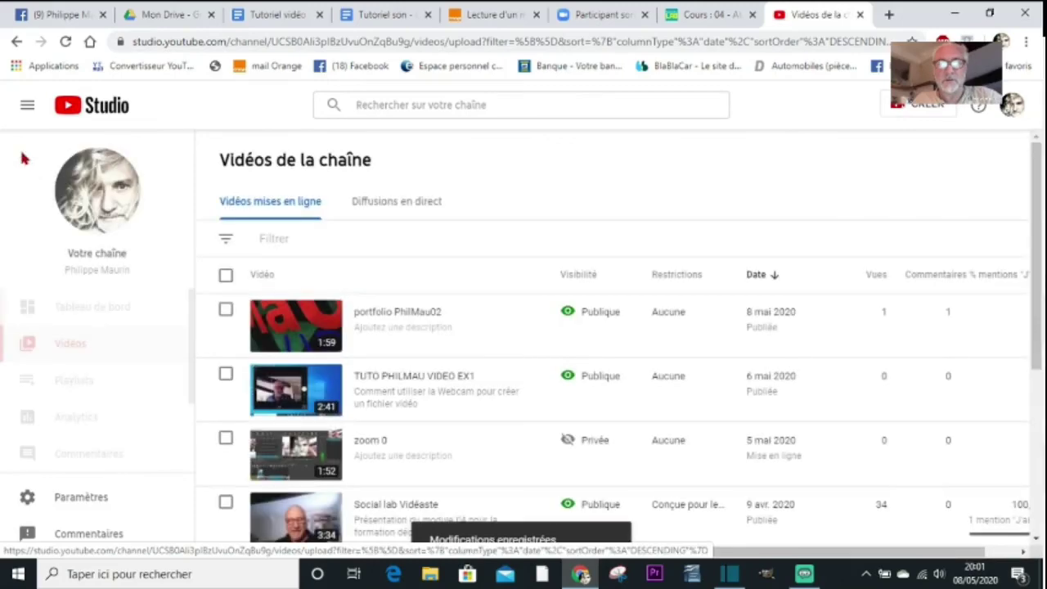